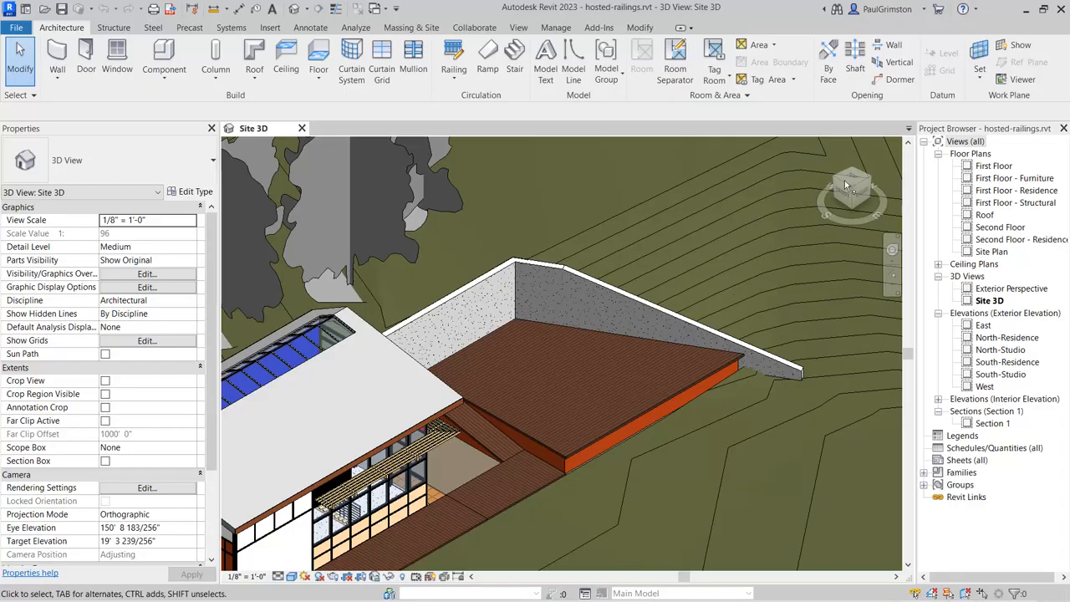
Step: Open the Site Plan floor plan view at the deck and its retaining walls
click(992, 253)
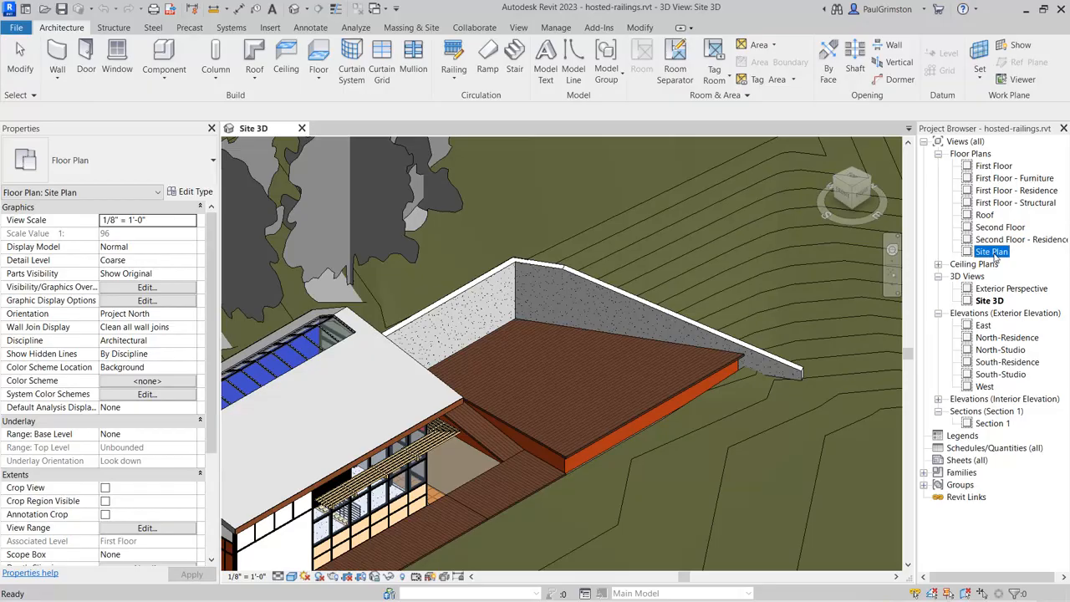
double_click(991, 253)
scroll(547, 293, up, 6)
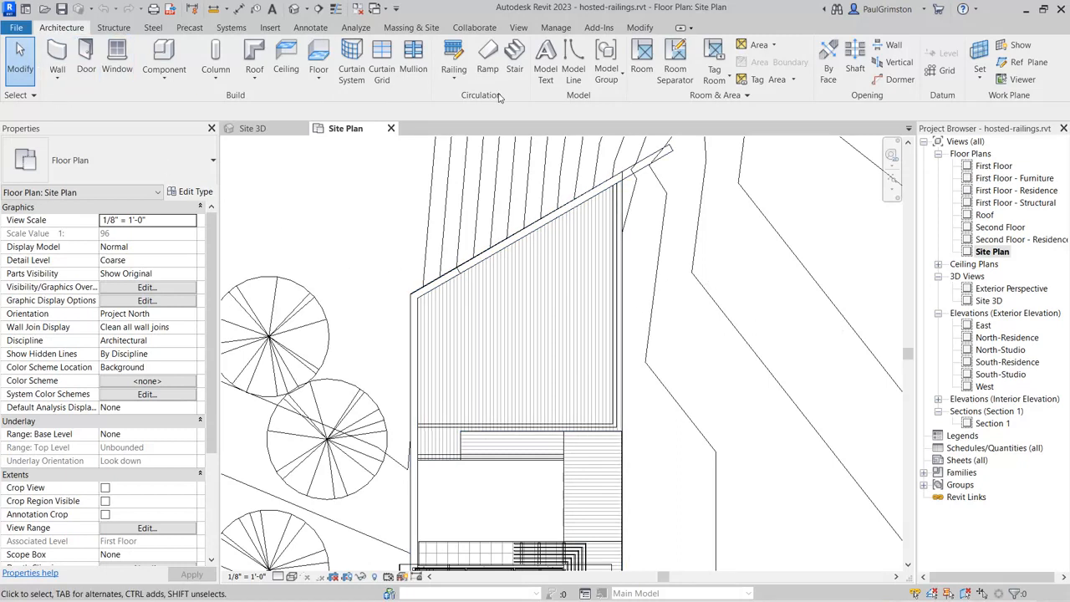
Step: Start sketching a Fencing - Post and Boards railing path with its base level set to Second Floor
click(452, 52)
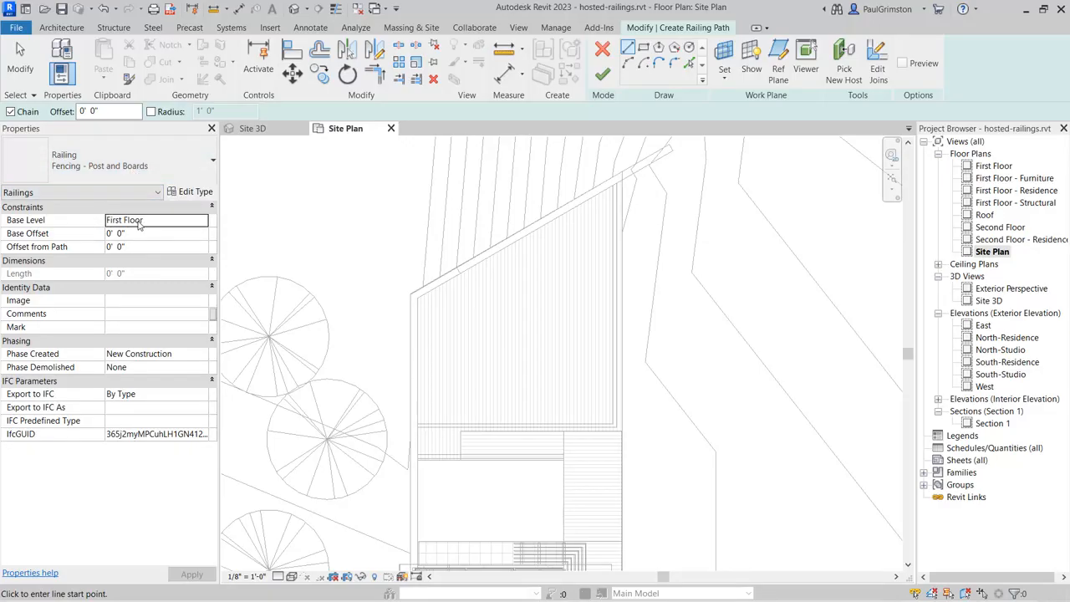
click(159, 222)
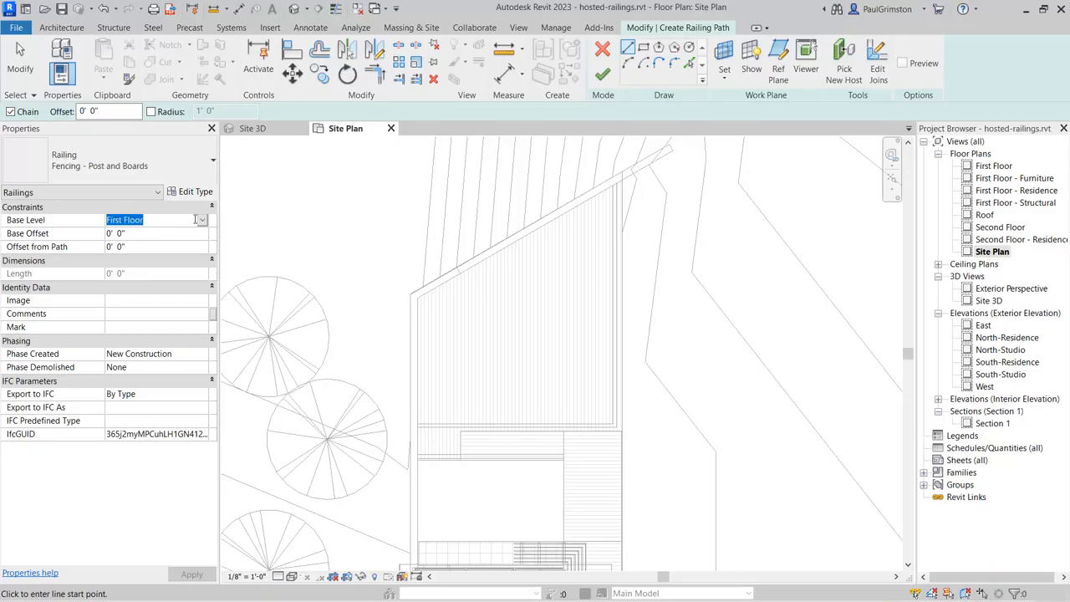
click(203, 221)
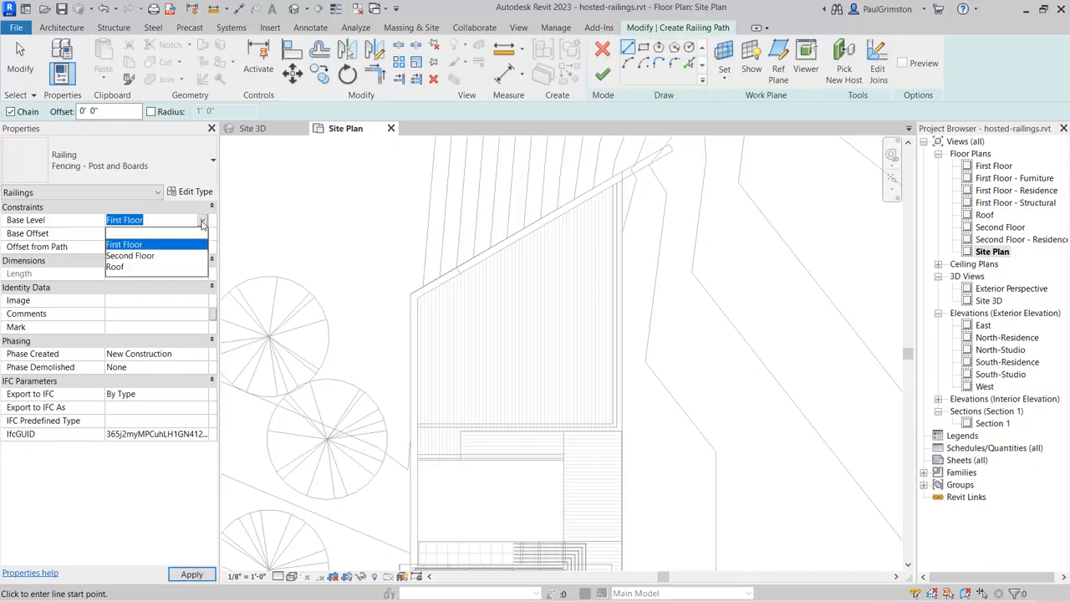
click(152, 257)
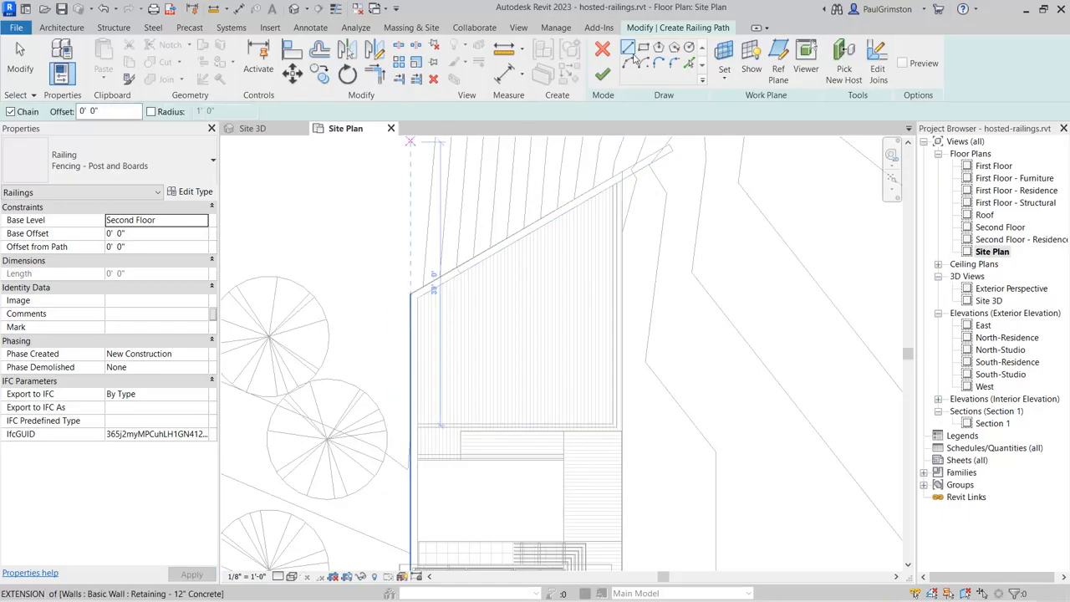
Step: Pick the centerlines of the angled and the straight retaining walls beside the deck as railing path lines
click(690, 64)
scroll(420, 293, up, 4)
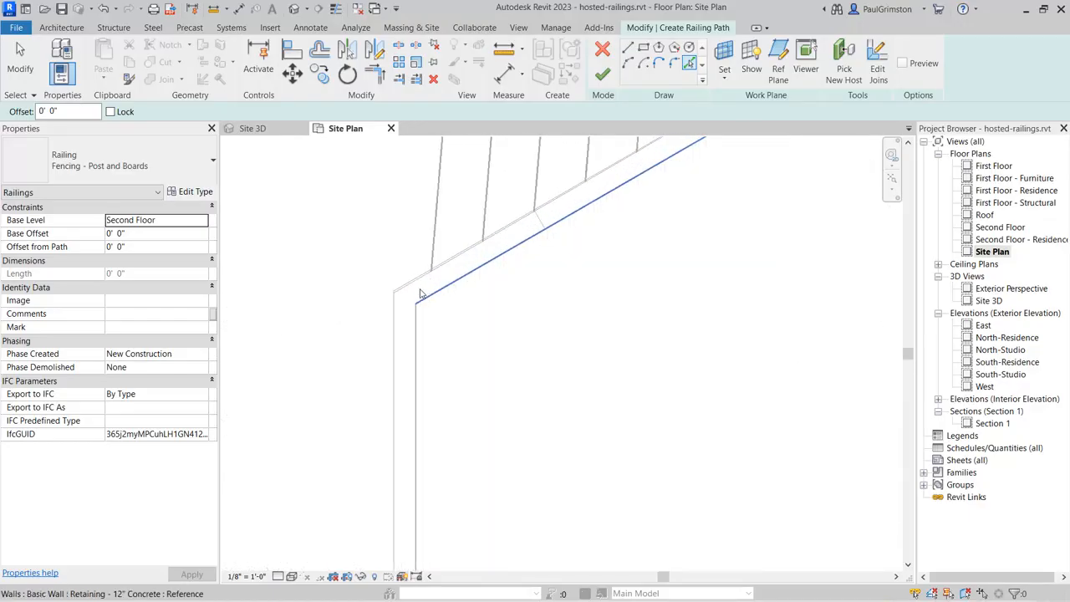
click(419, 294)
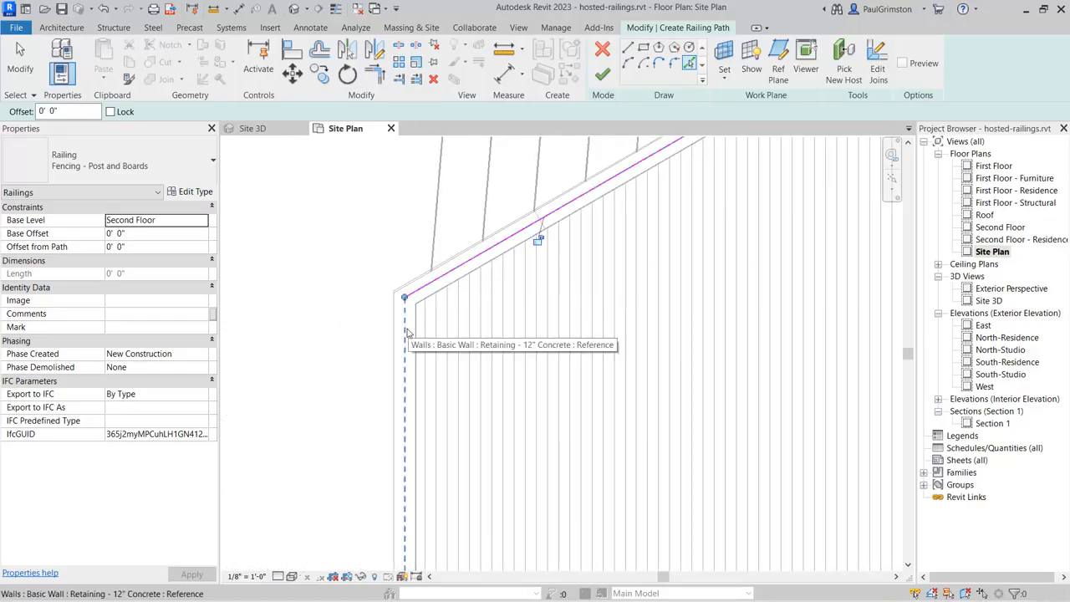
click(407, 334)
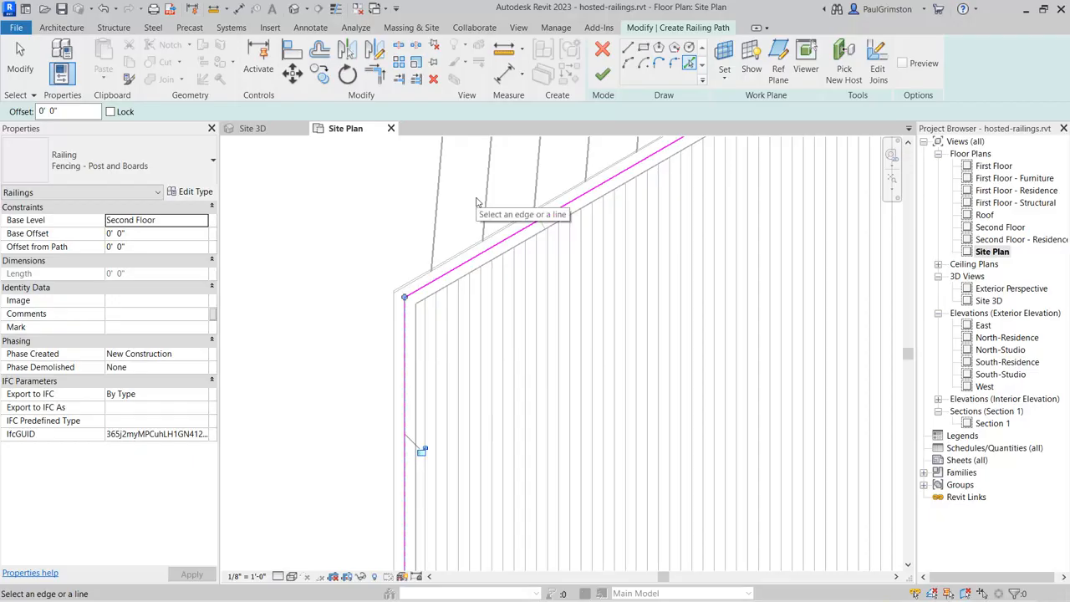
Step: Trim the straight wall's railing path line back to the outer face of the curtain wall corner mullion at the building
scroll(501, 292, down, 4)
middle_drag(561, 308, 561, 263)
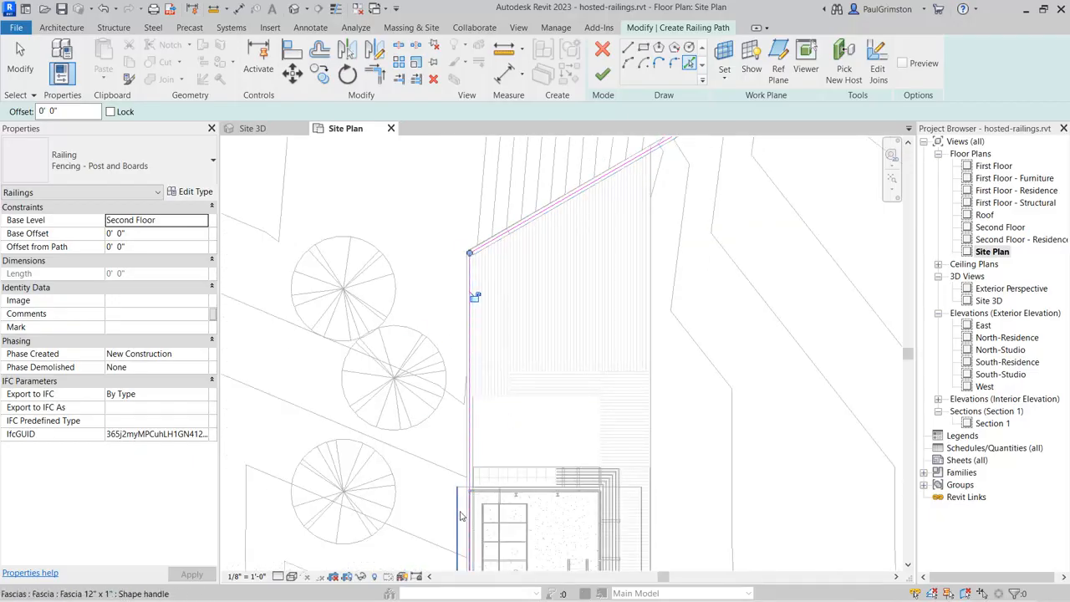
scroll(460, 509, up, 5)
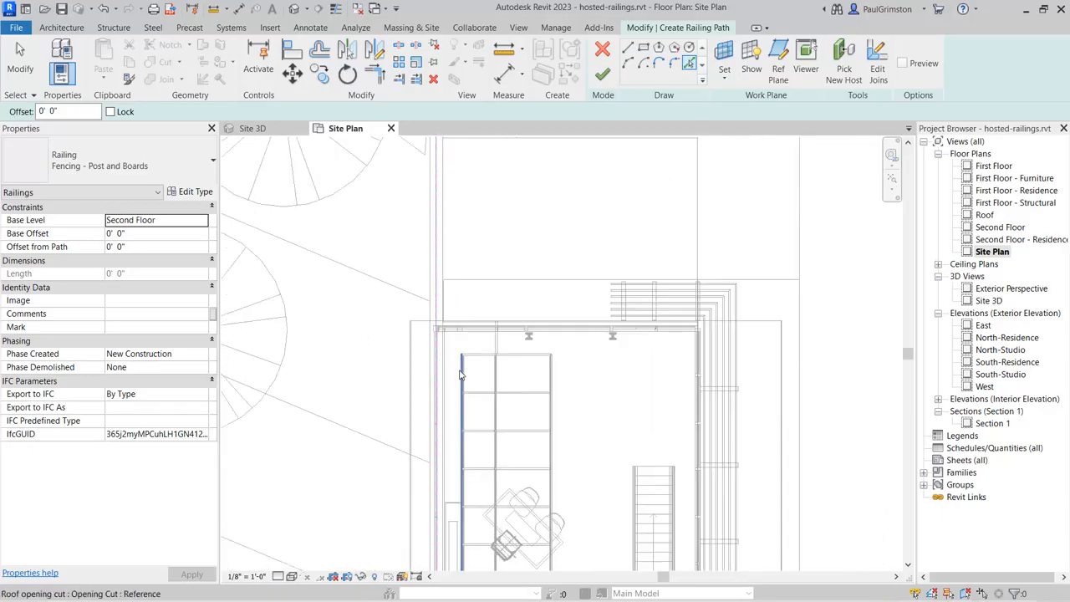
scroll(460, 374, up, 2)
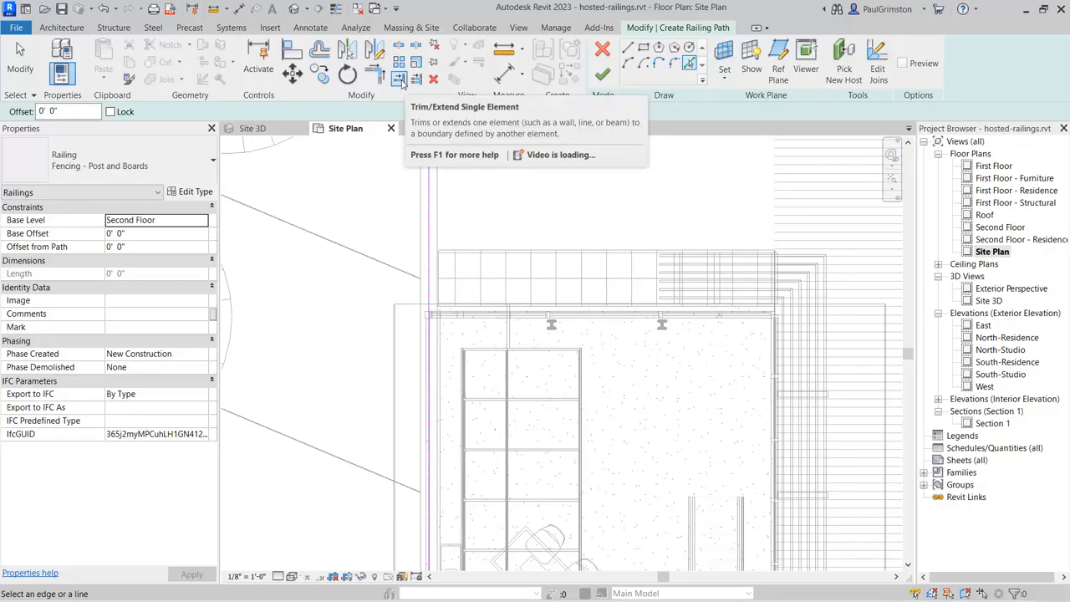
click(401, 81)
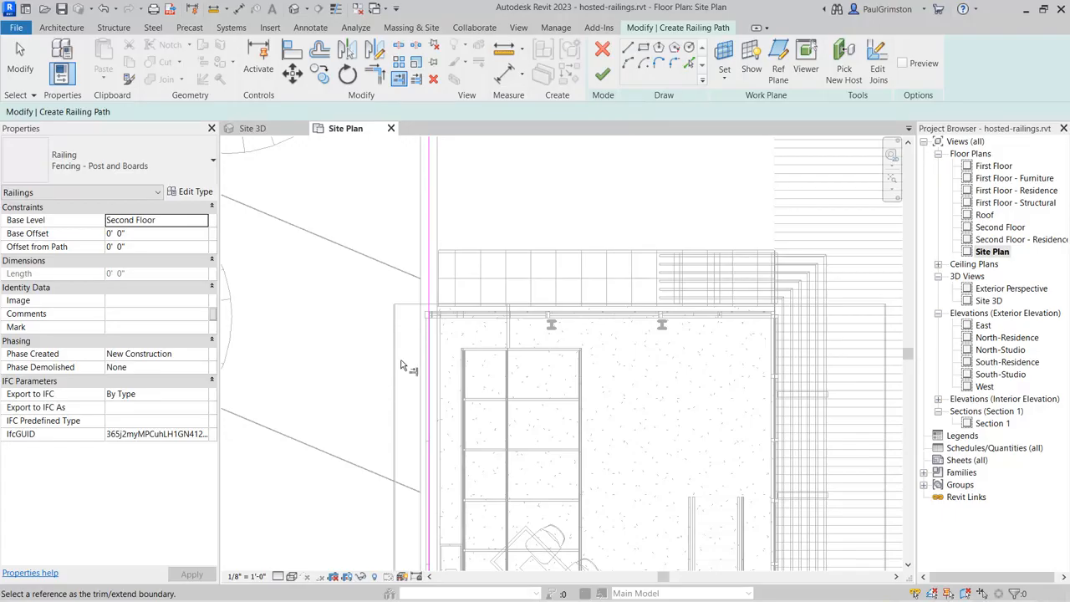
scroll(410, 351, up, 3)
scroll(410, 282, up, 2)
scroll(431, 281, up, 2)
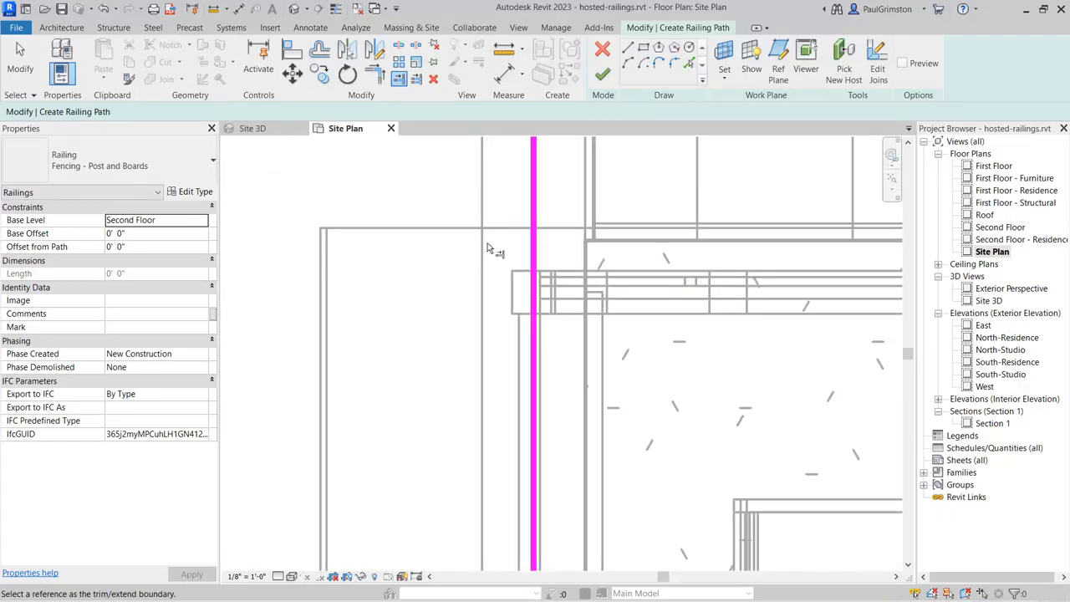
click(522, 270)
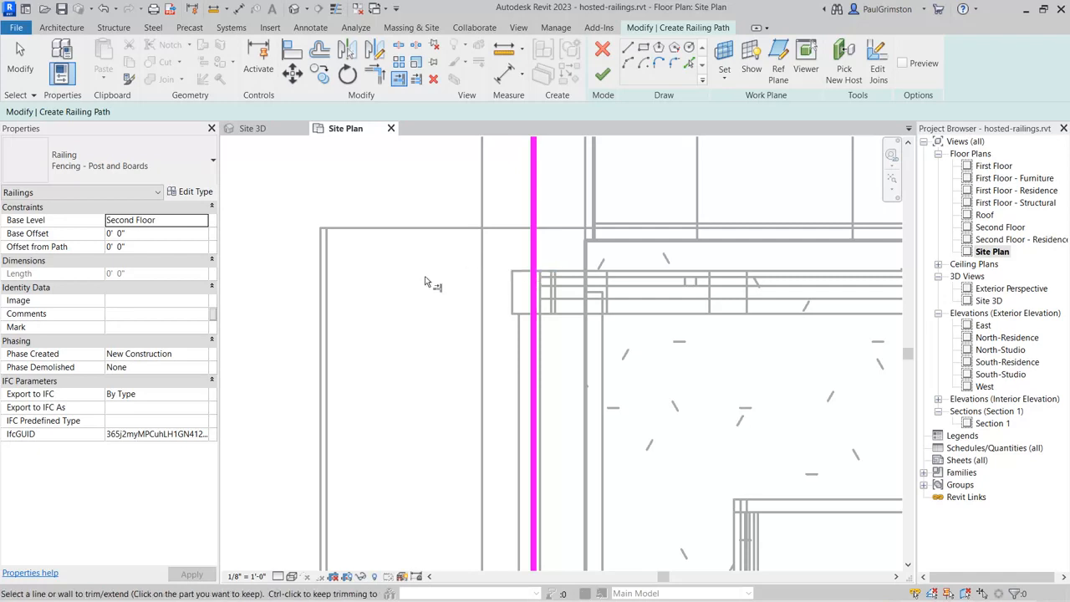
click(538, 159)
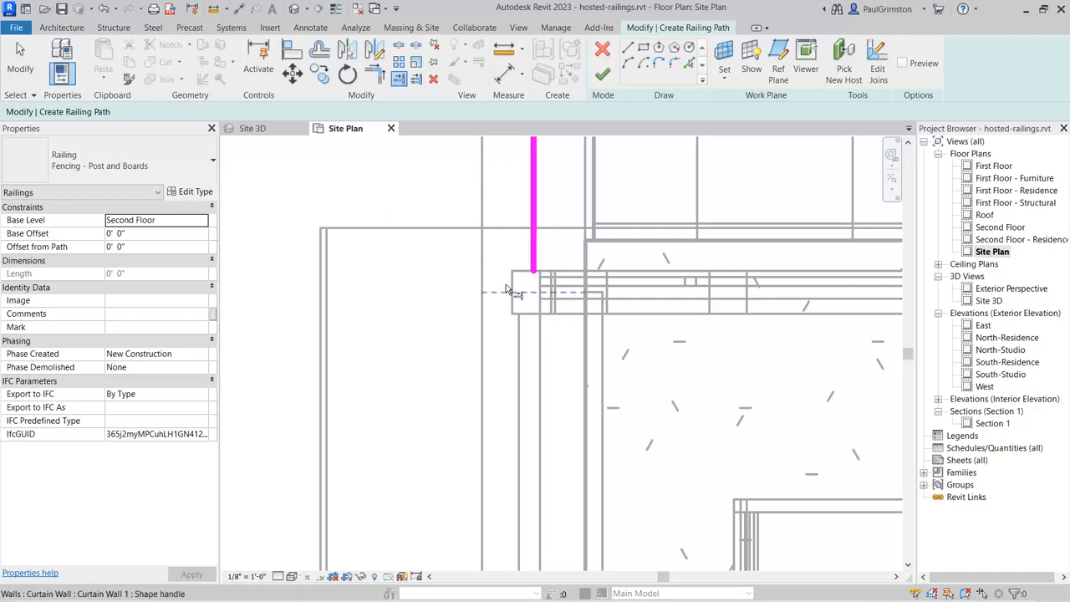
scroll(410, 423, up, 5)
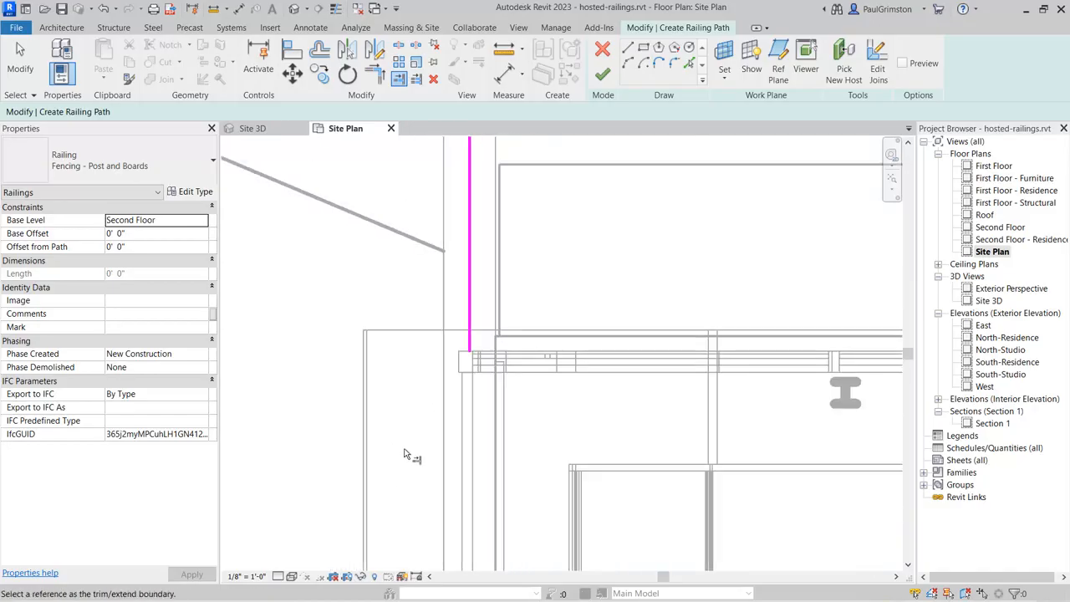
scroll(390, 466, down, 4)
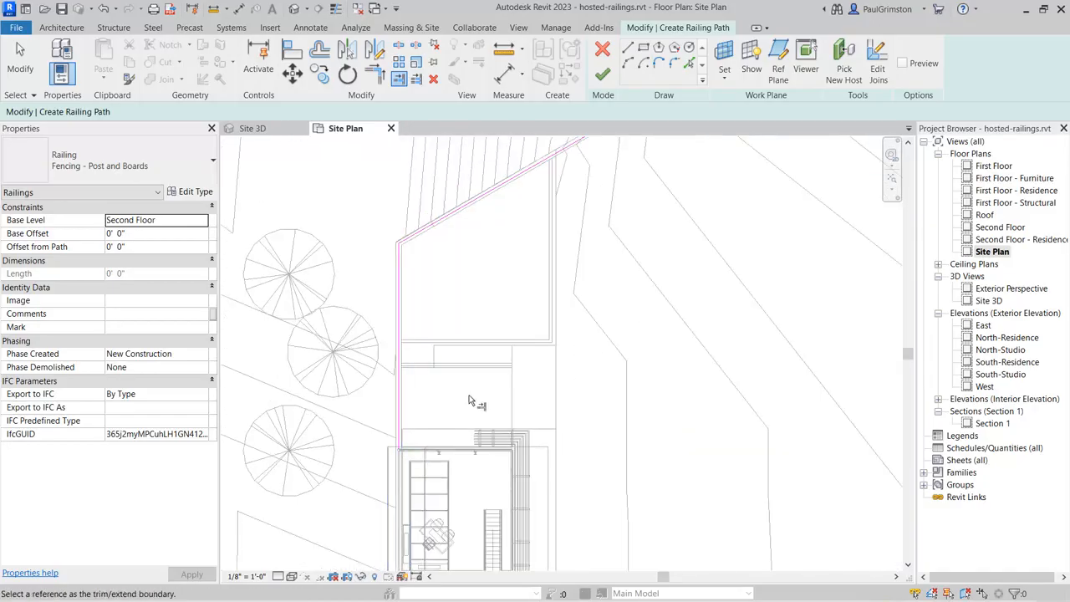
Step: Shorten the angled railing path line so that its free end stops 6 inches before the end of the retaining wall
click(20, 62)
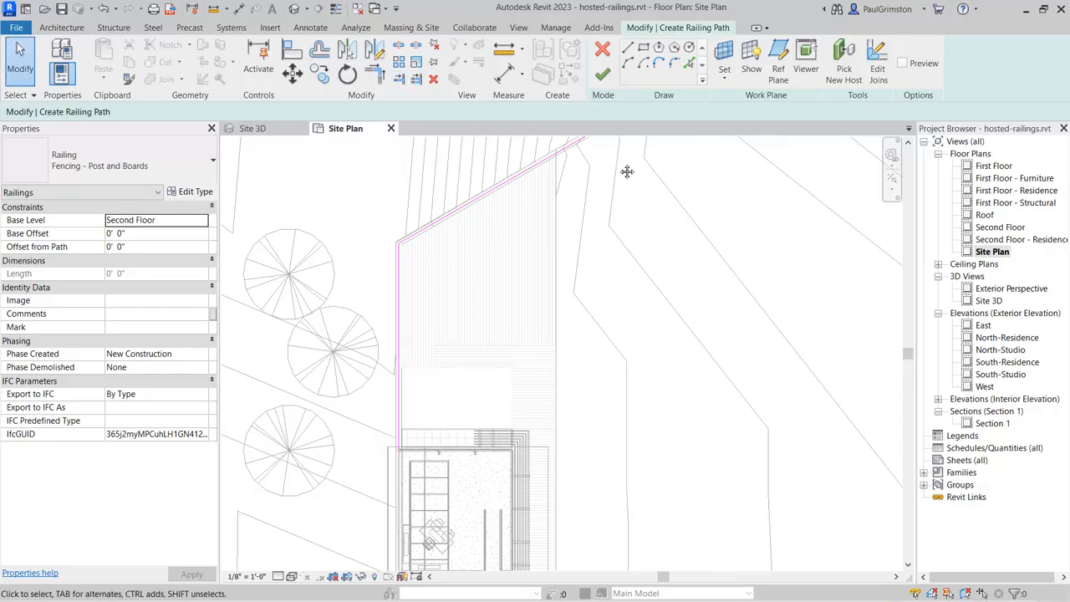
scroll(649, 277, up, 6)
scroll(550, 246, up, 5)
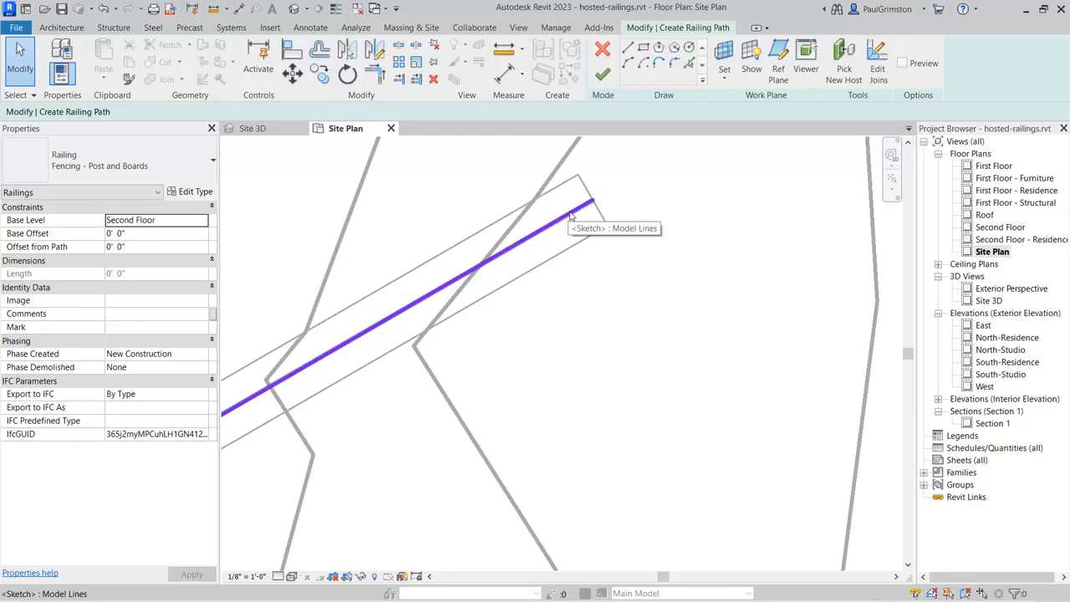
click(572, 213)
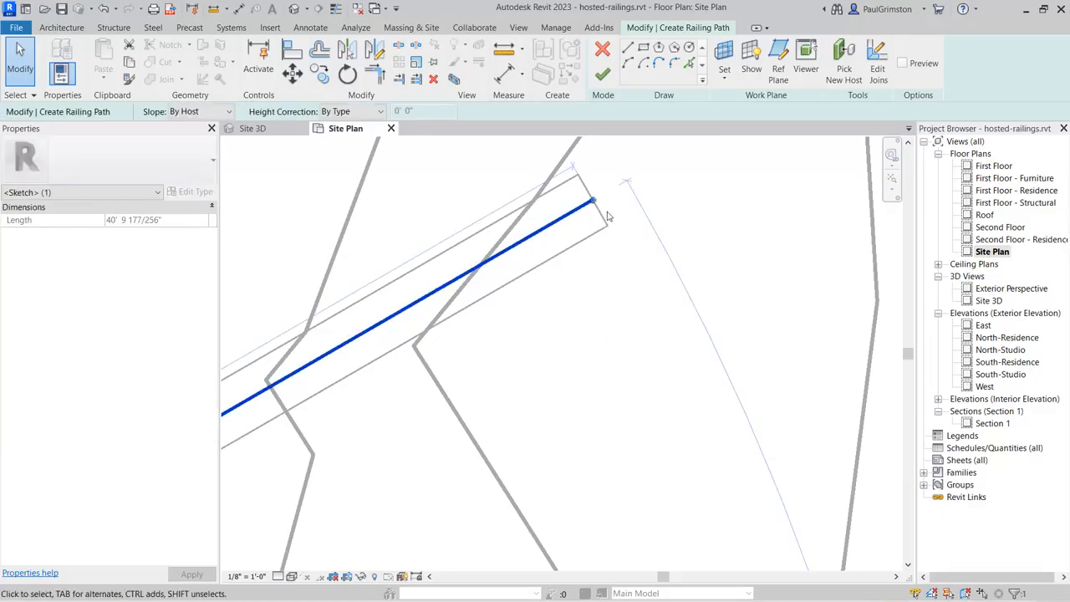
drag(592, 203, 561, 219)
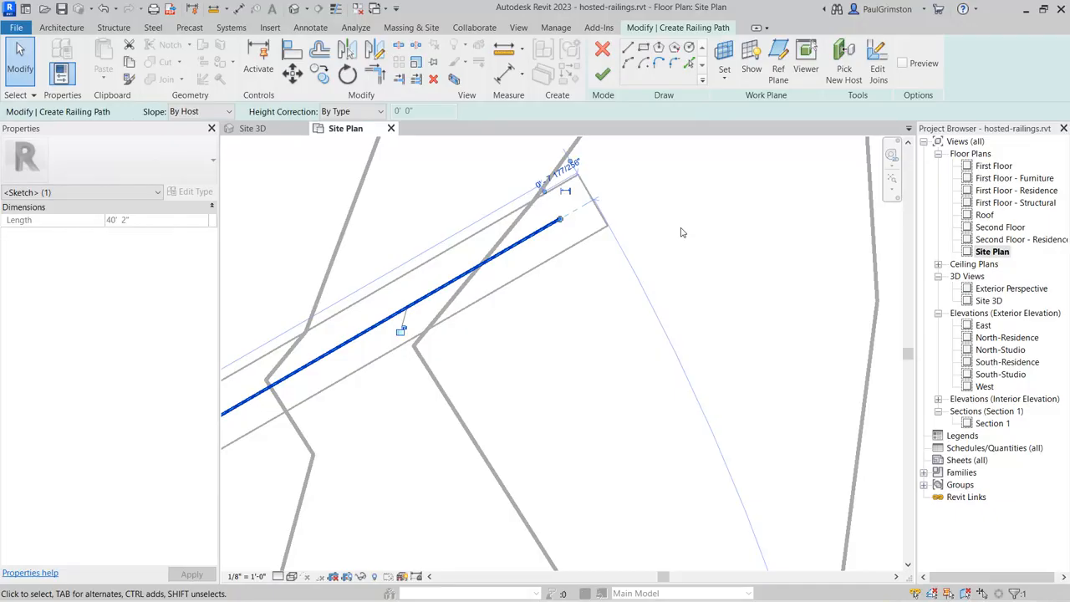
click(559, 171)
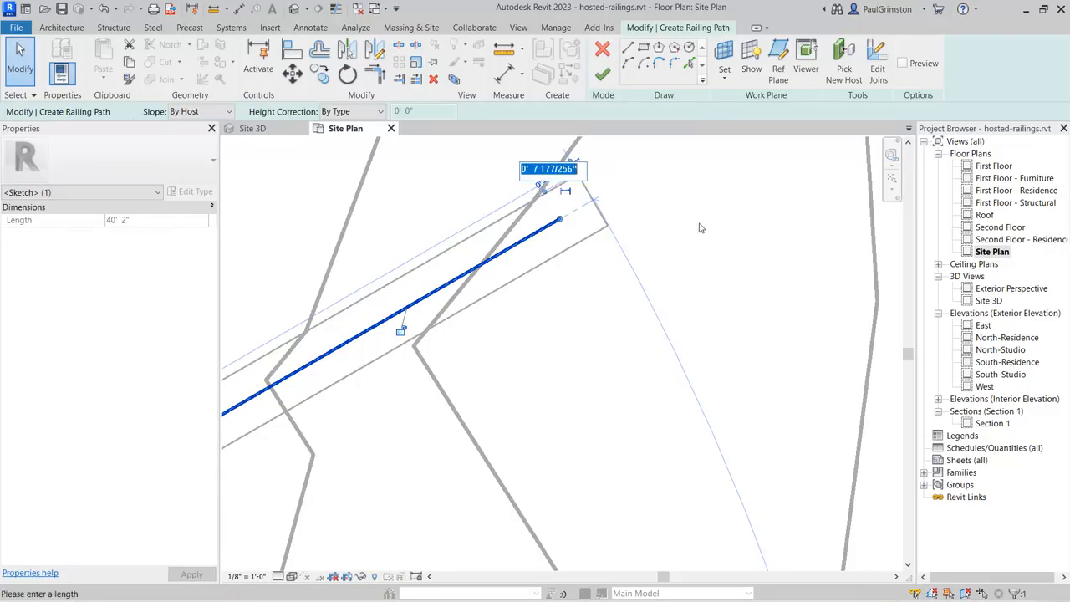
text(0 6)
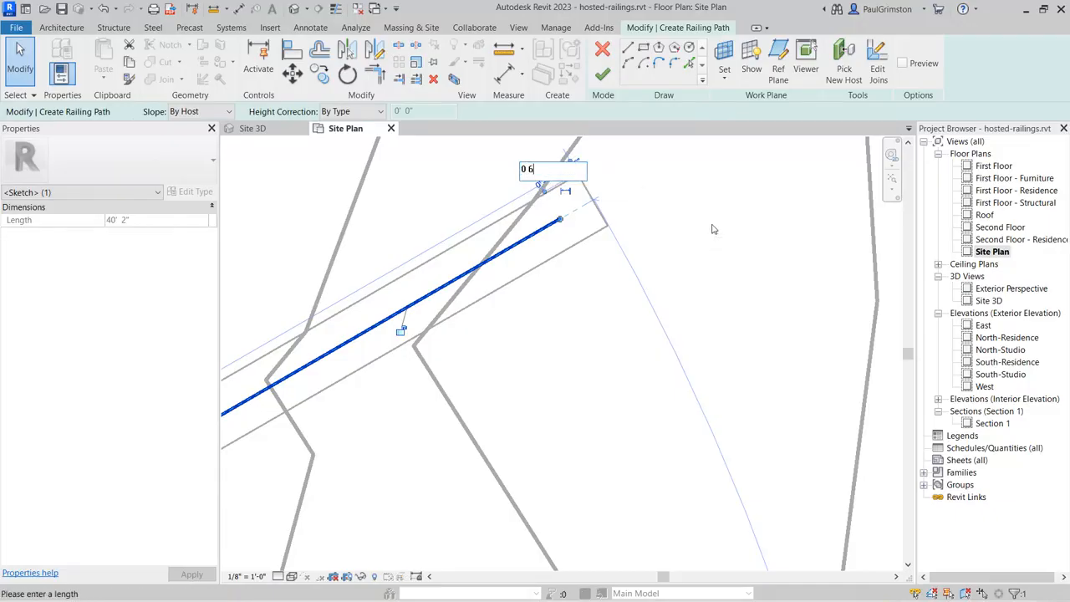
key(Return)
click(708, 229)
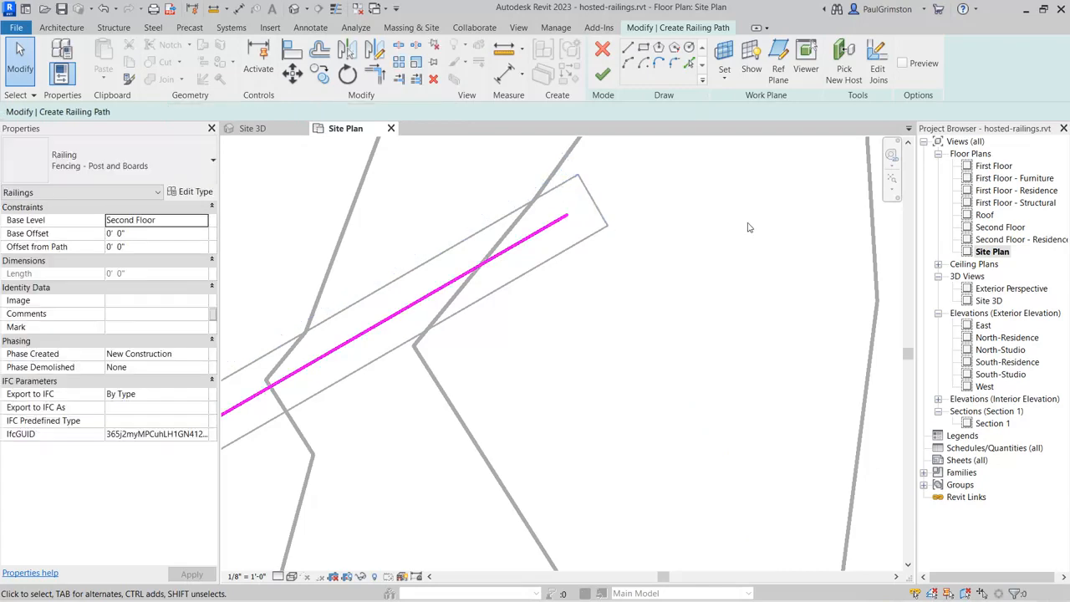
Step: Finish the path sketch to create the railing along both retaining walls
scroll(706, 201, down, 3)
scroll(702, 193, down, 2)
middle_drag(666, 363, 644, 267)
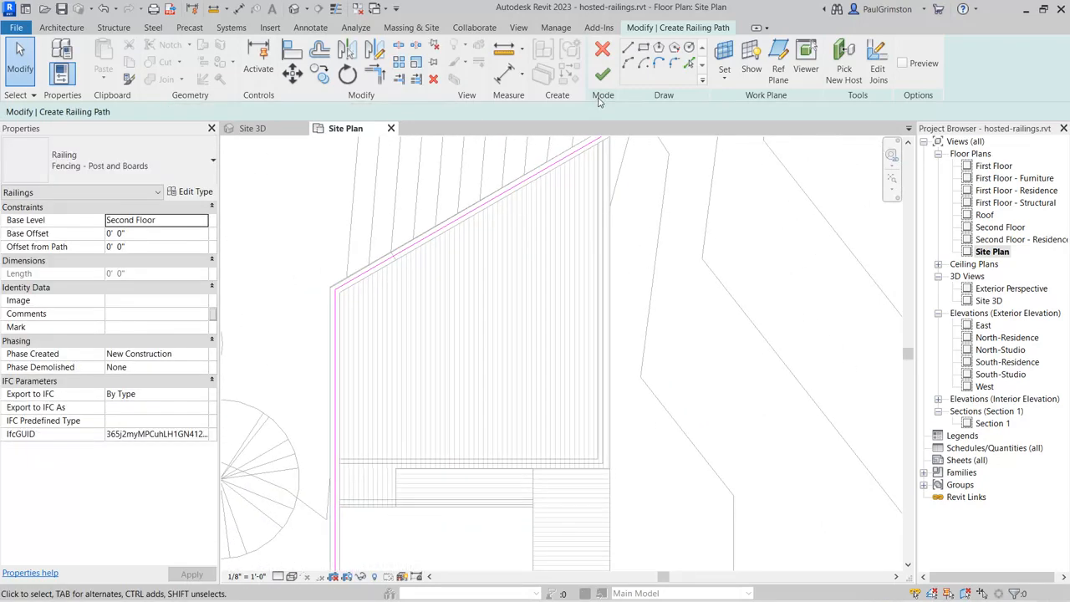
click(604, 75)
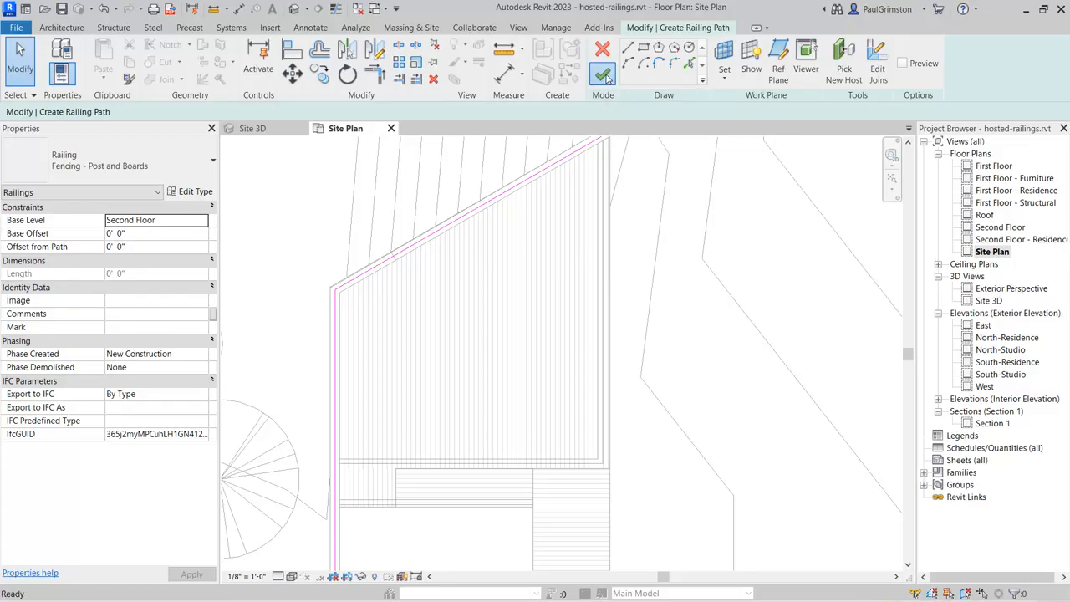
scroll(486, 288, down, 2)
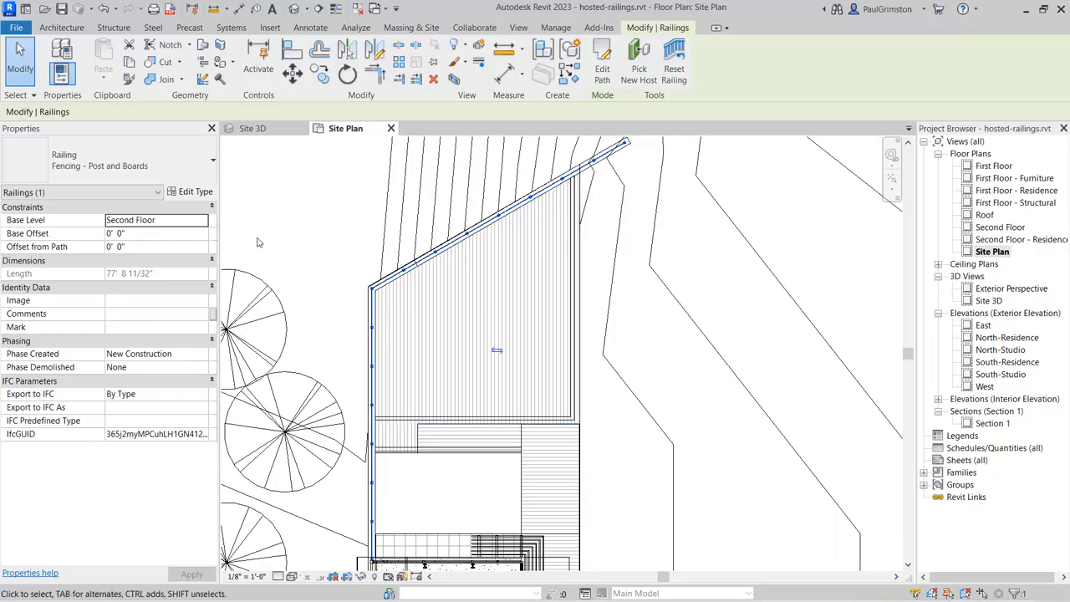
Step: In the Site 3D view, pick the retaining wall as the railing's new host so it follows the sloped wall top
click(251, 128)
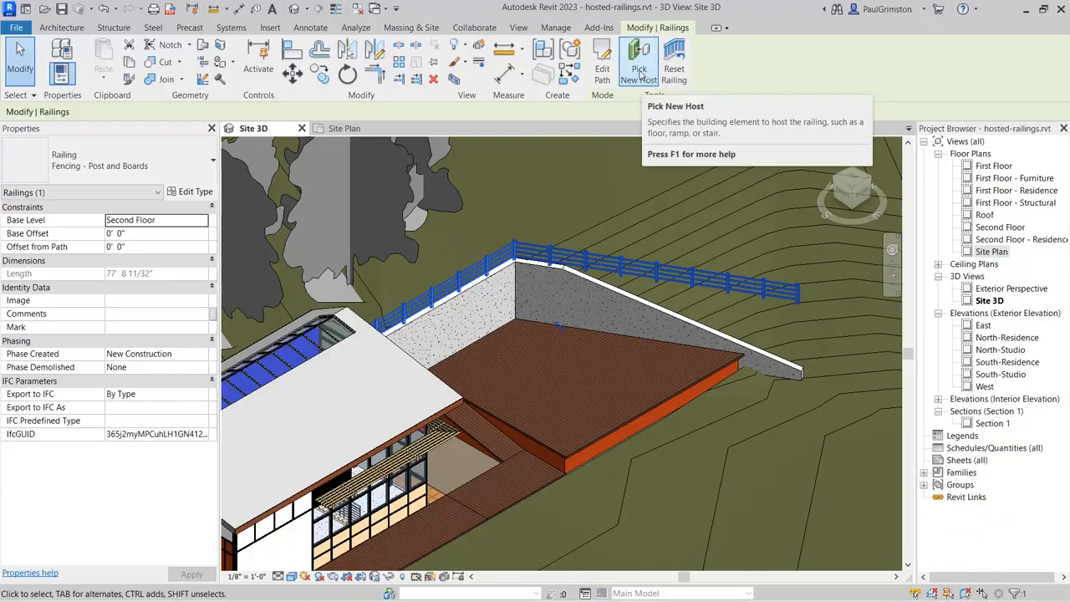
click(640, 74)
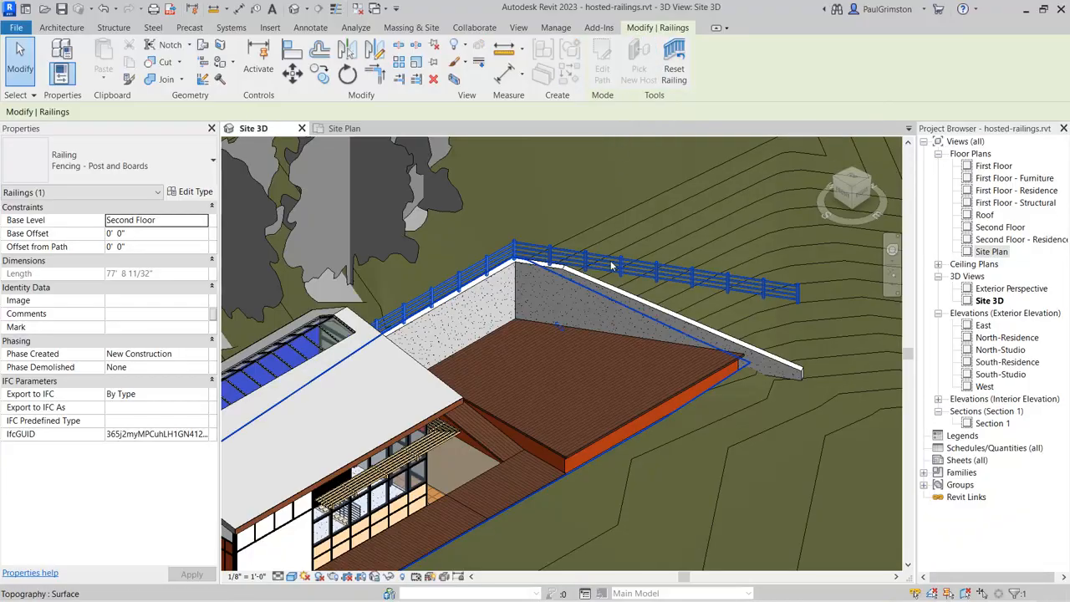
click(608, 291)
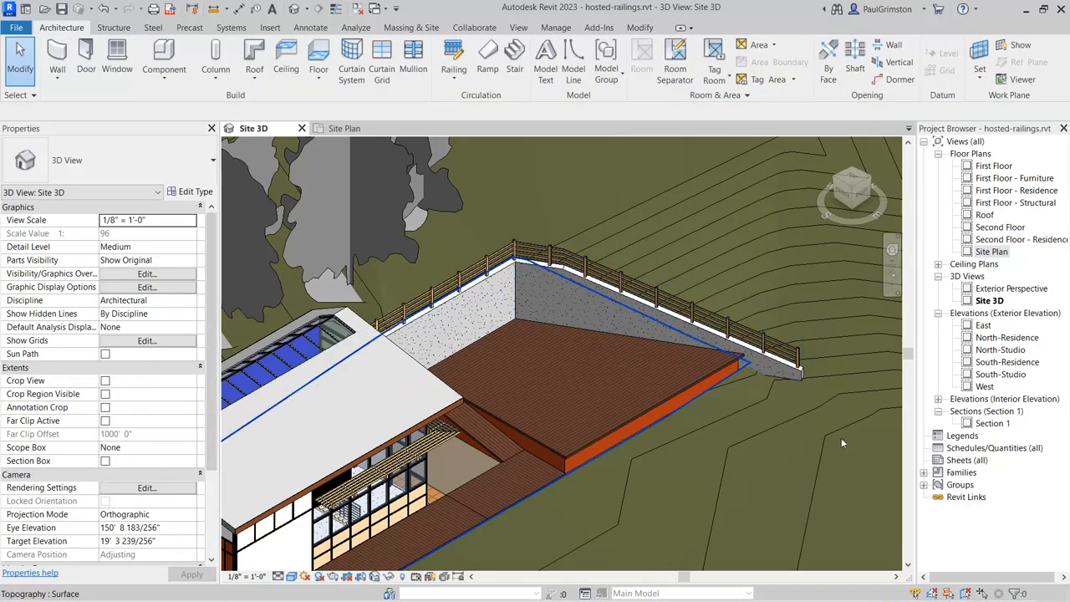
scroll(668, 336, up, 5)
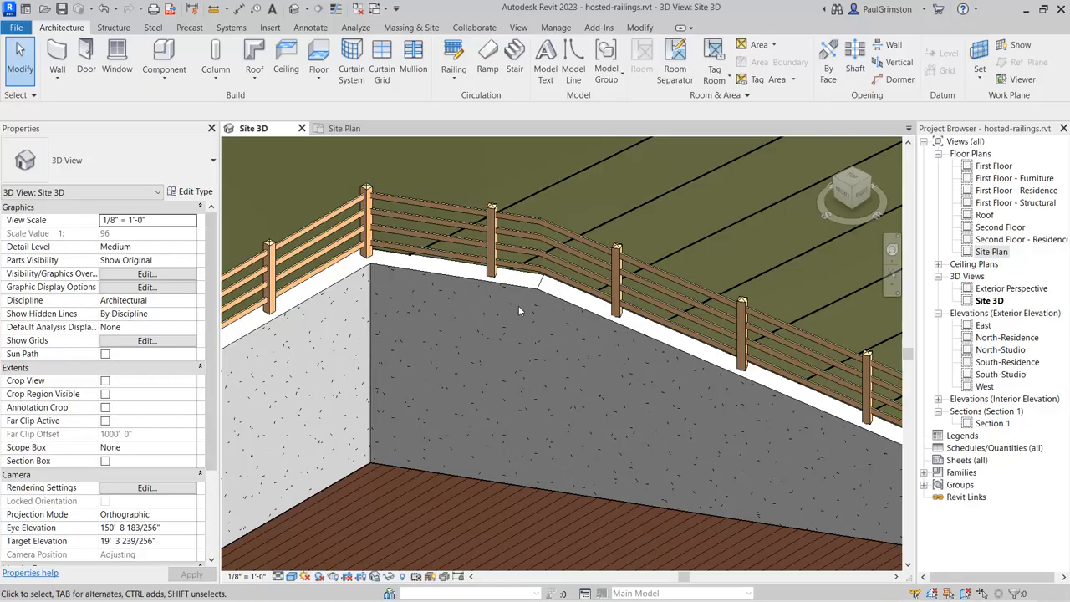
Step: In the Site Plan view, edit the railing's path and split its angled line at the joint where the retaining wall top changes slope
click(344, 129)
scroll(359, 300, up, 5)
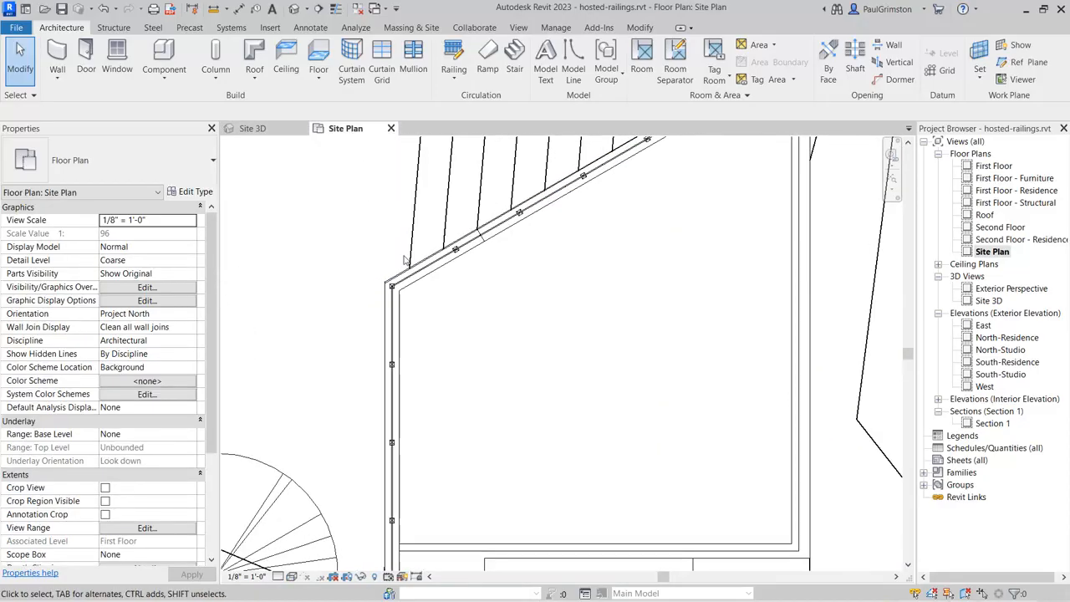
click(467, 293)
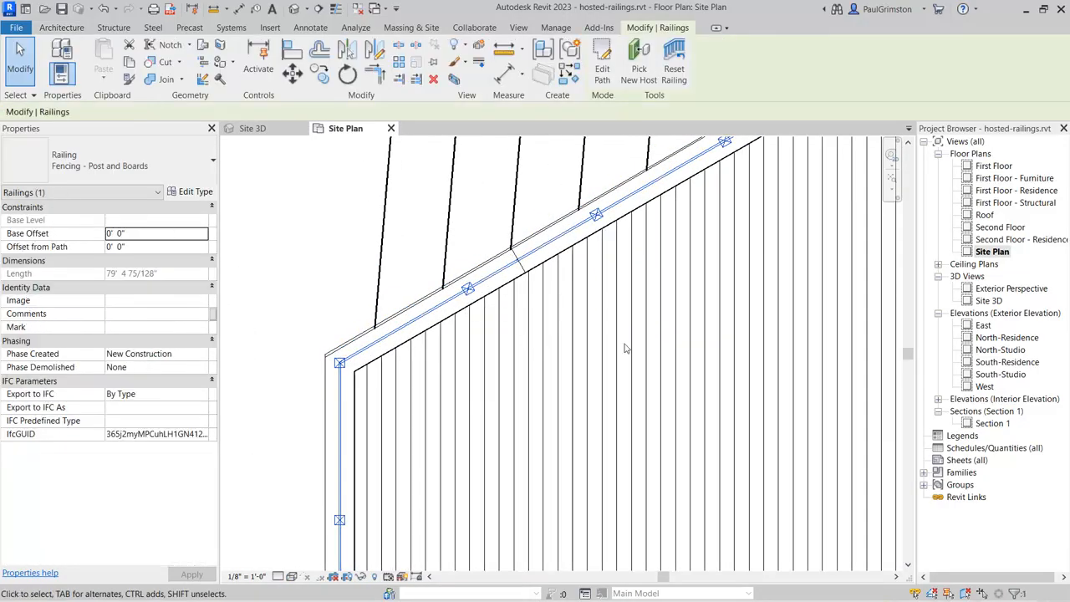
click(604, 52)
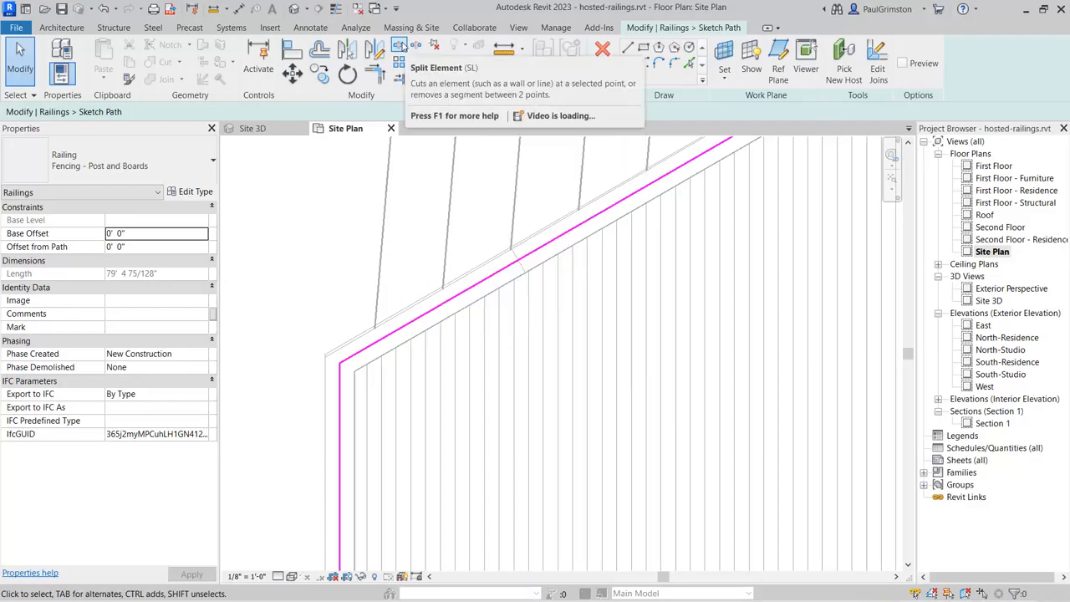
click(400, 44)
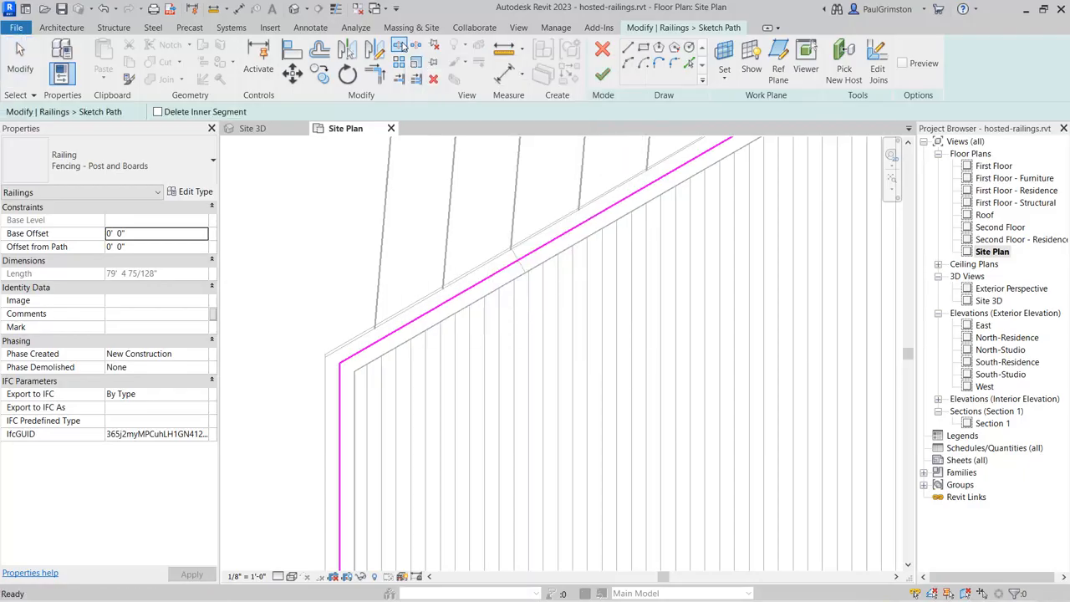
scroll(514, 244, up, 5)
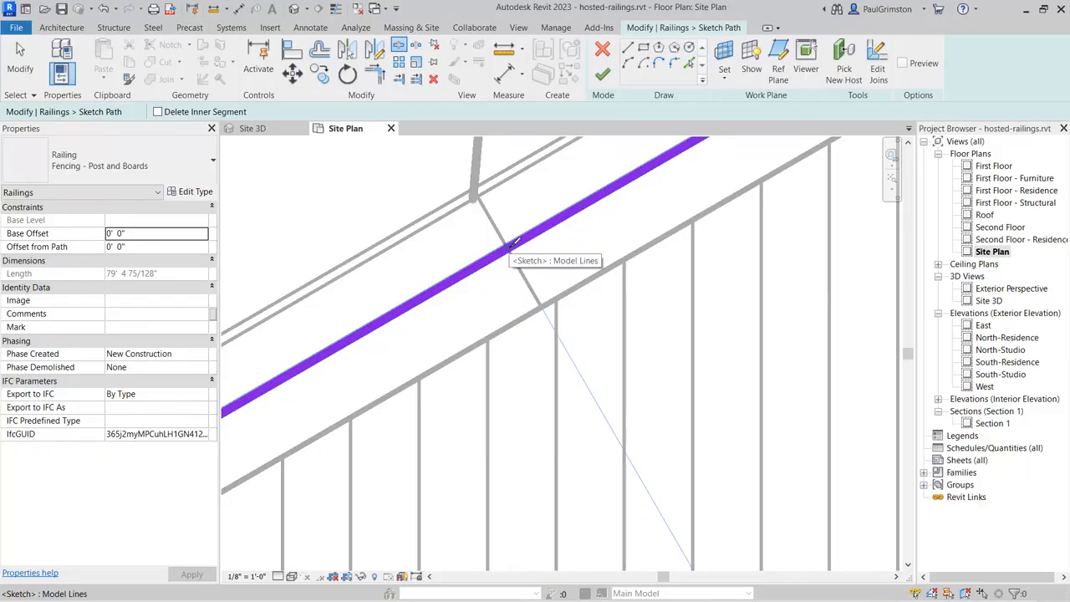
click(508, 247)
scroll(561, 272, down, 5)
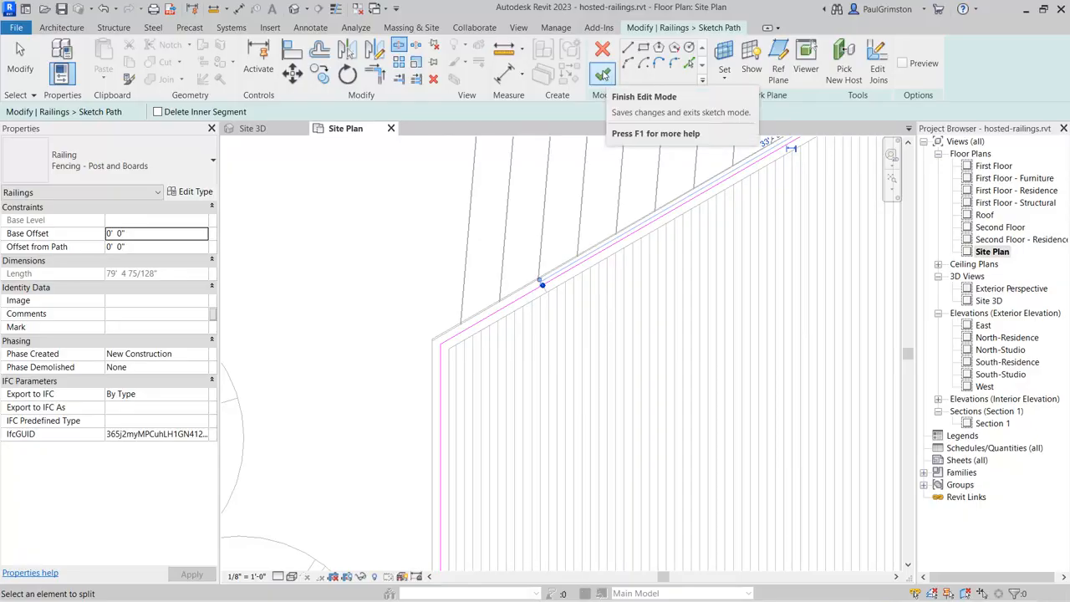
Step: Finish the railing path edit and check the railing at the slope change in the Site 3D view
click(603, 74)
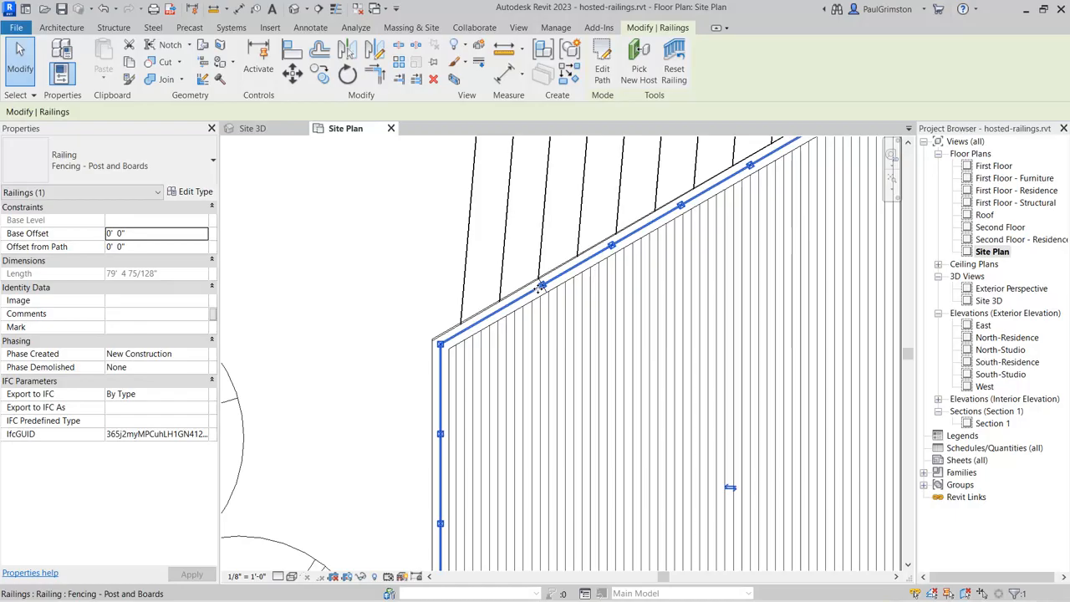
click(261, 131)
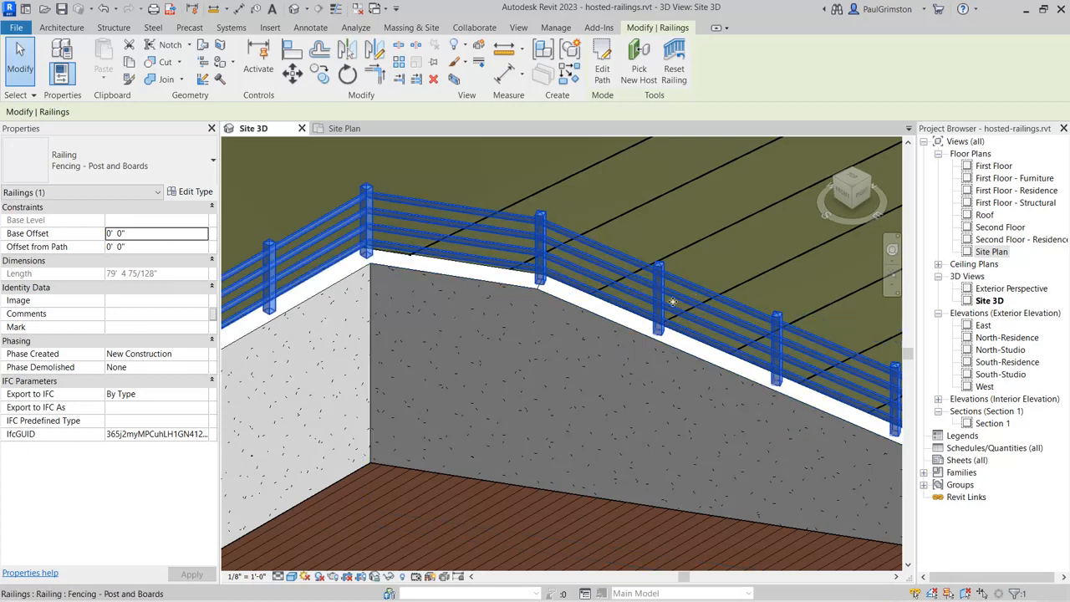
key(Escape)
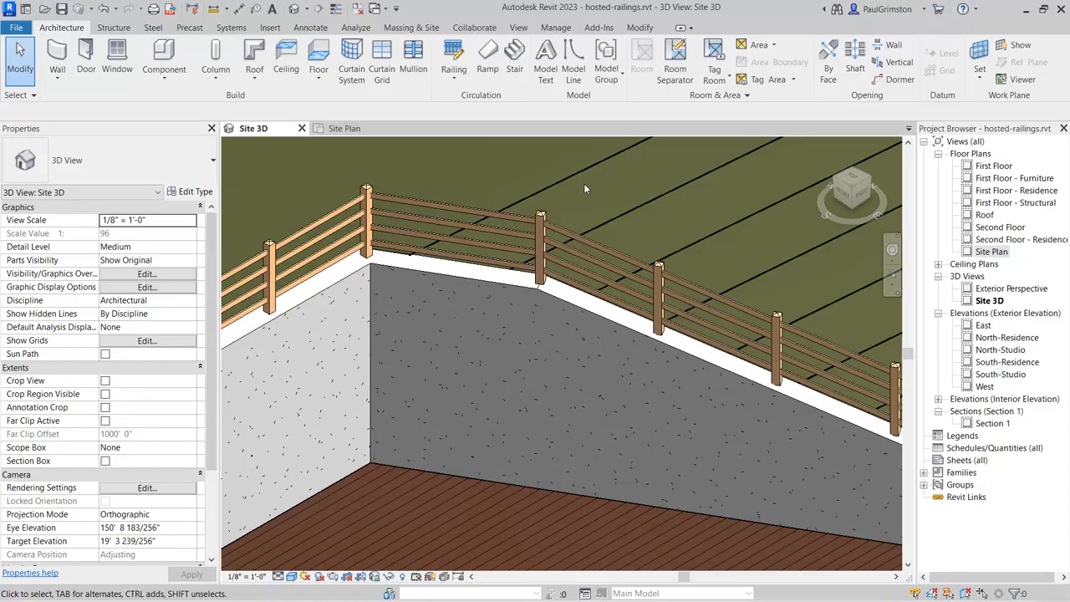
Step: Select the wood decking floor that forms the landing and ramp beside the deck and locate its outline in the Site Plan view
scroll(586, 168, down, 3)
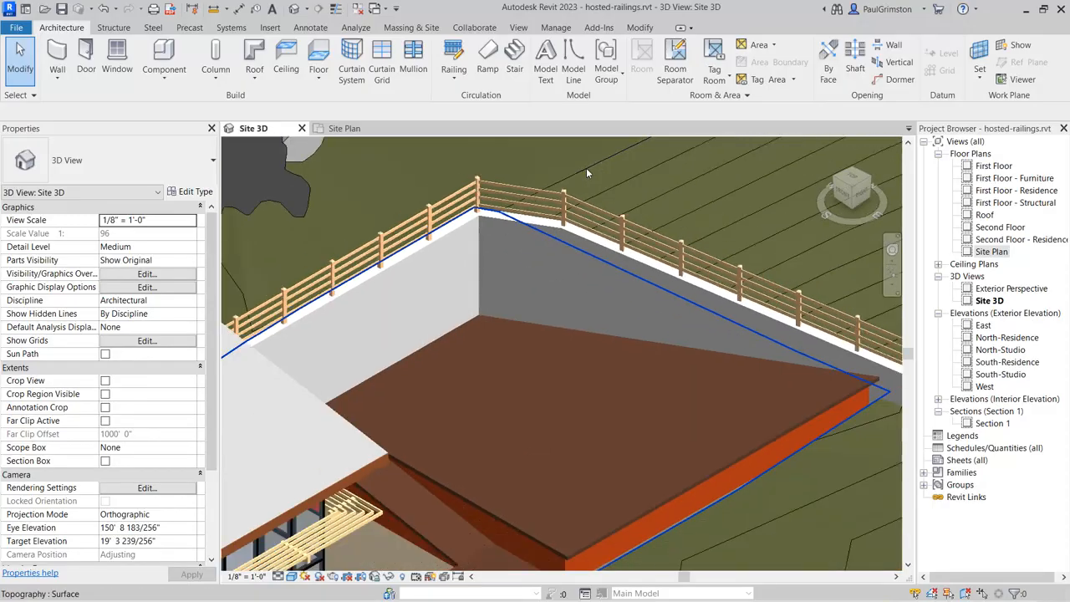
scroll(586, 170, down, 3)
shift+middle_drag(591, 340, 552, 350)
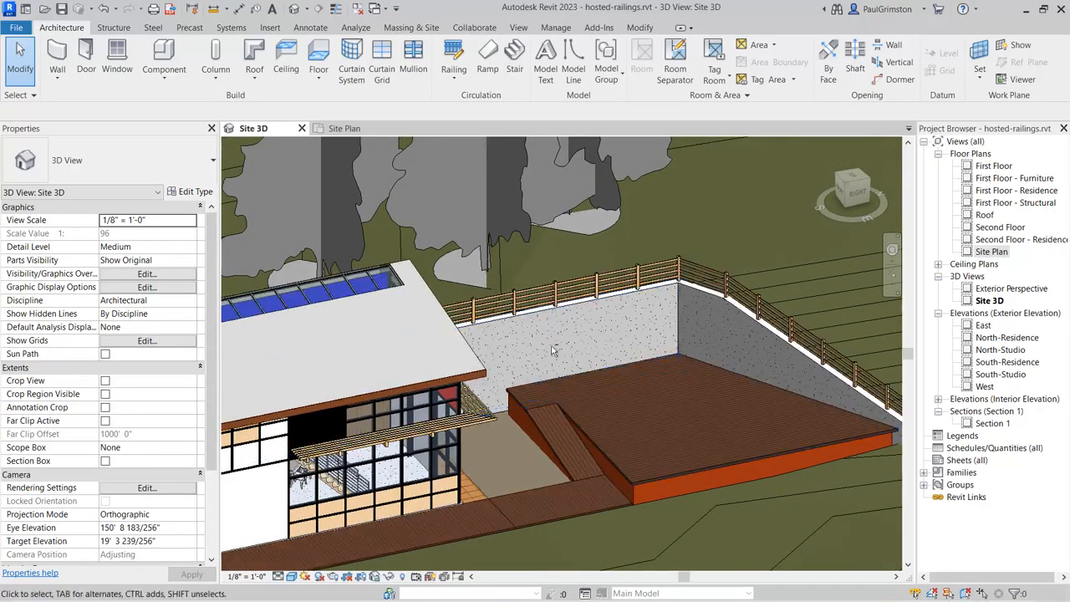
scroll(588, 464, up, 4)
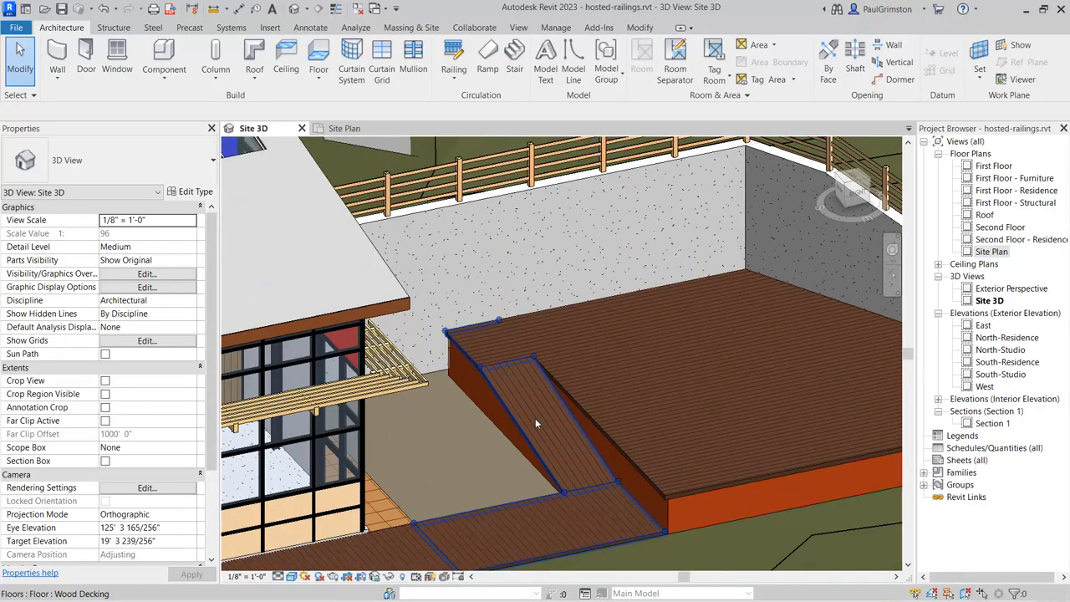
click(506, 368)
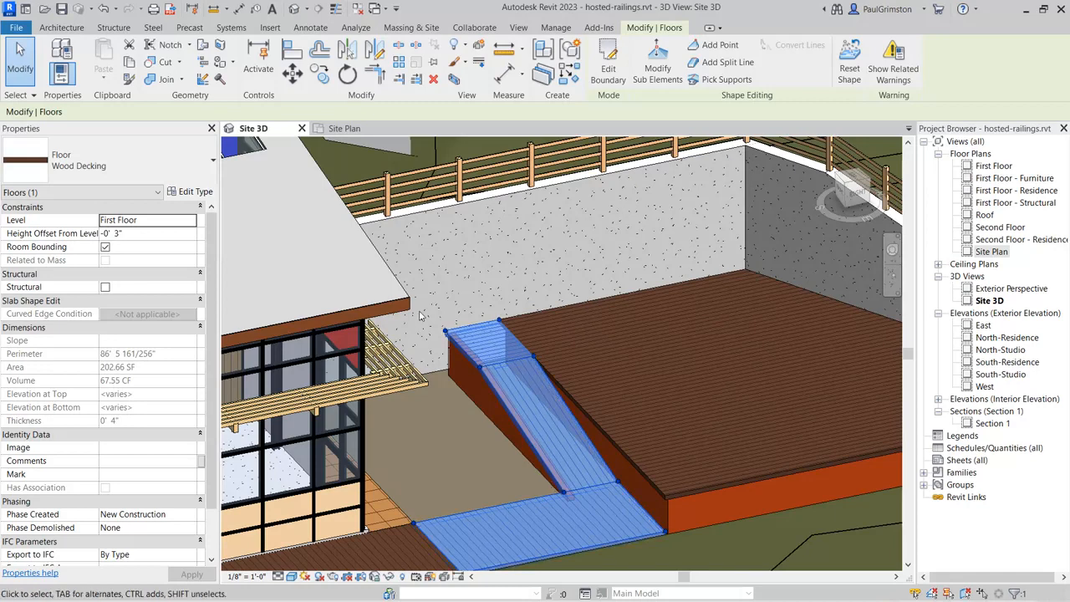
click(353, 129)
scroll(331, 193, down, 3)
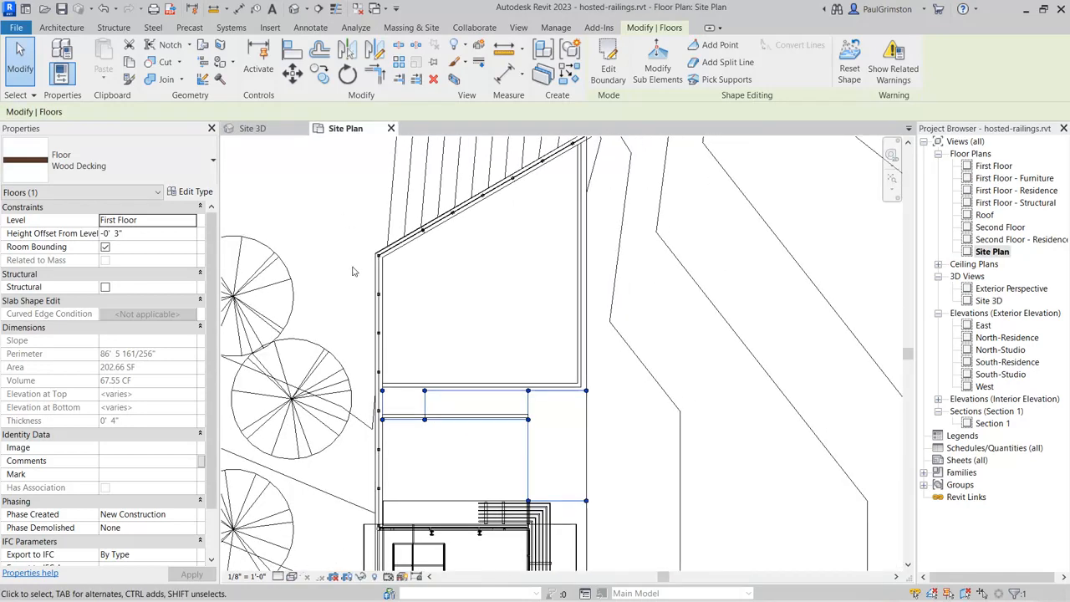
scroll(404, 437, up, 3)
middle_drag(567, 442, 566, 330)
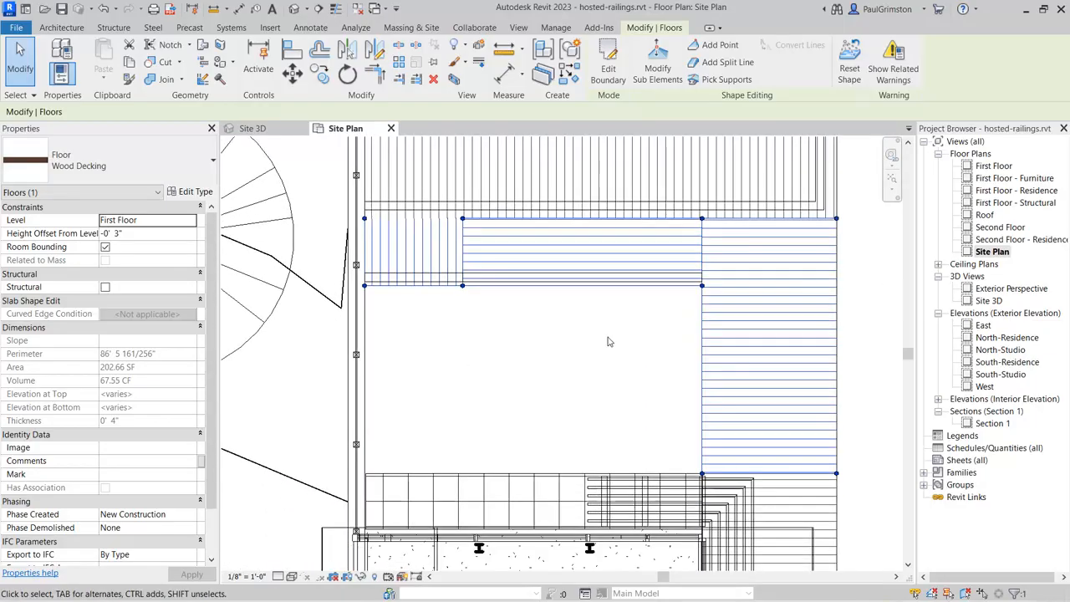
Step: Sketch a new railing path in two segments along the decking floor's open edge, one across the landing and one down the ramp
click(60, 32)
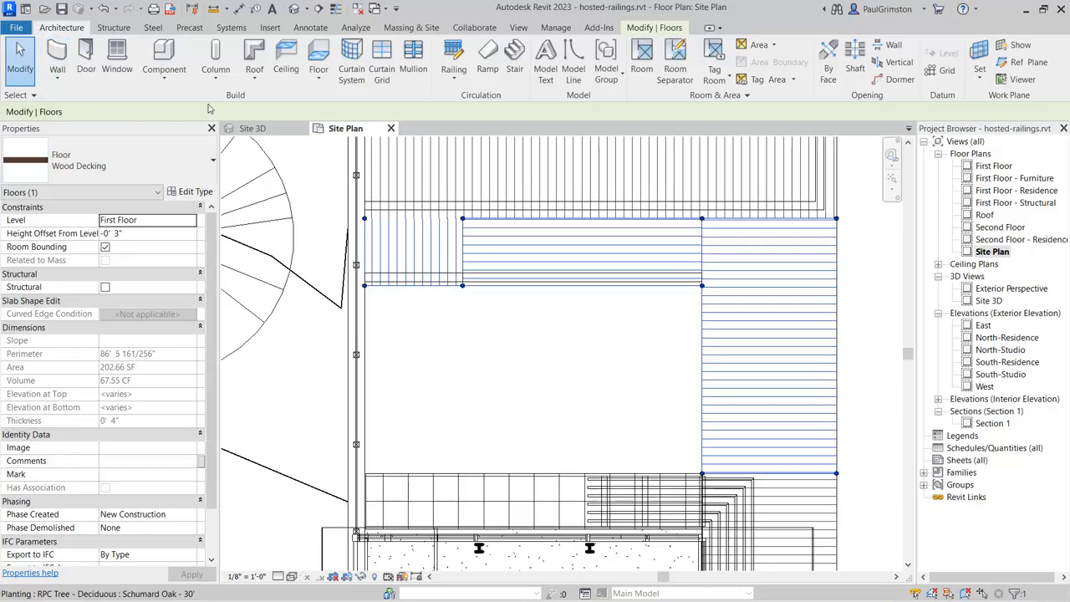
click(456, 54)
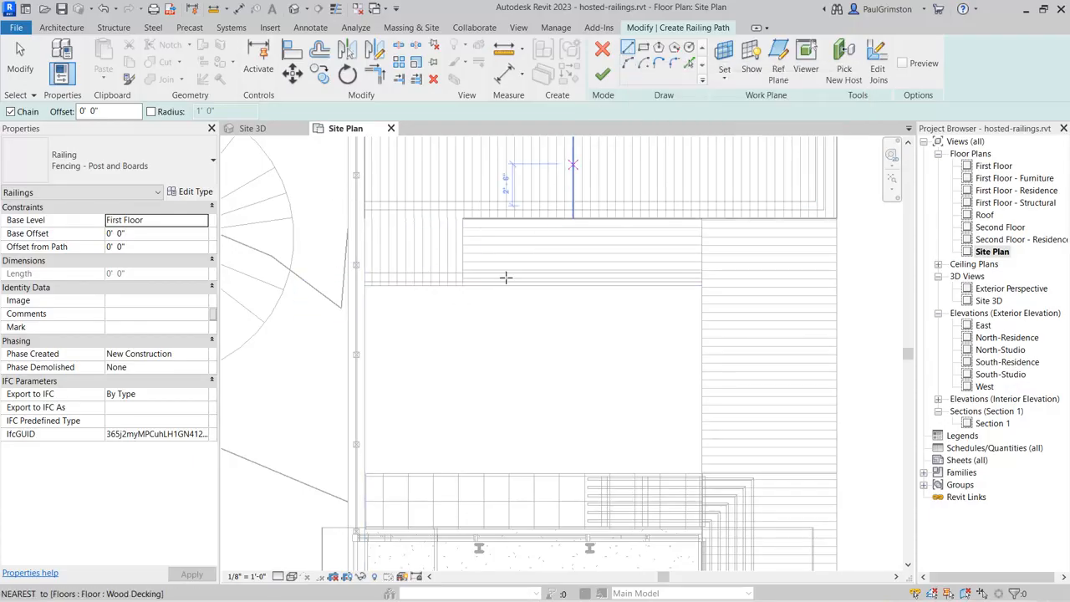
scroll(385, 301, up, 4)
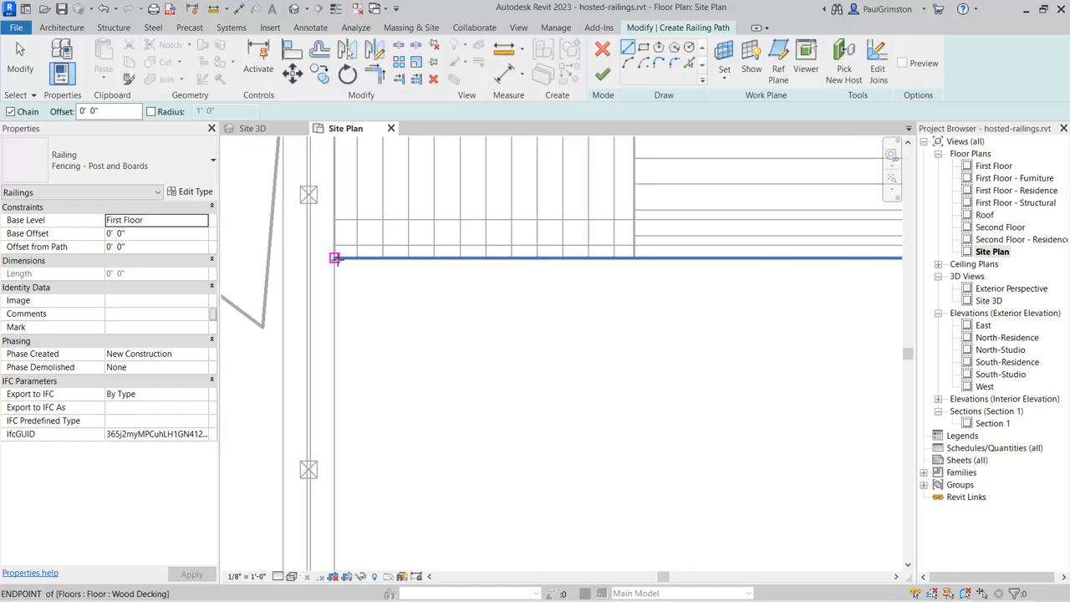
click(334, 258)
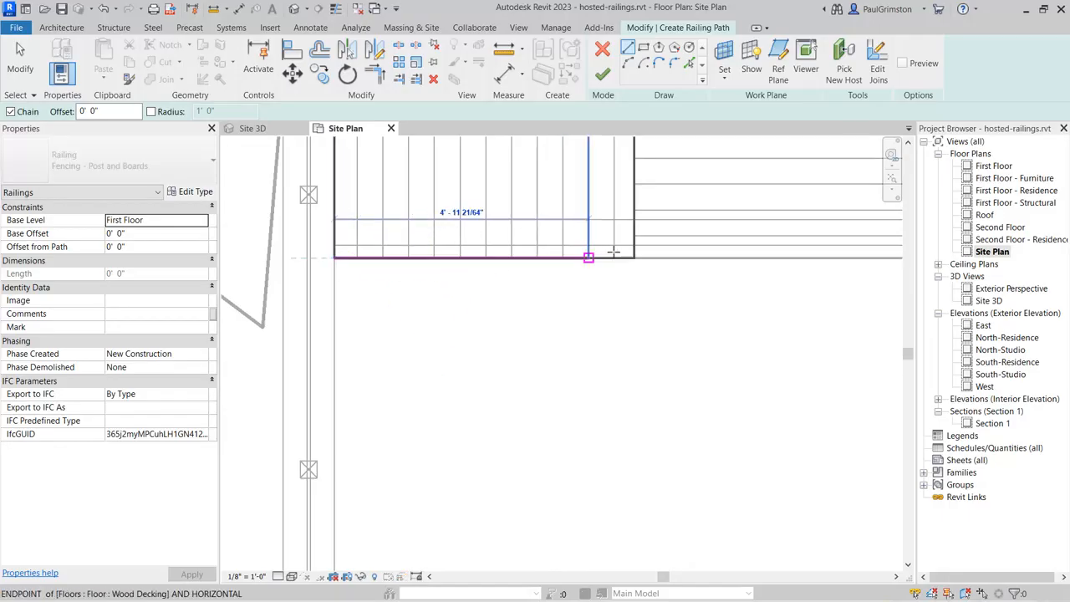
click(635, 257)
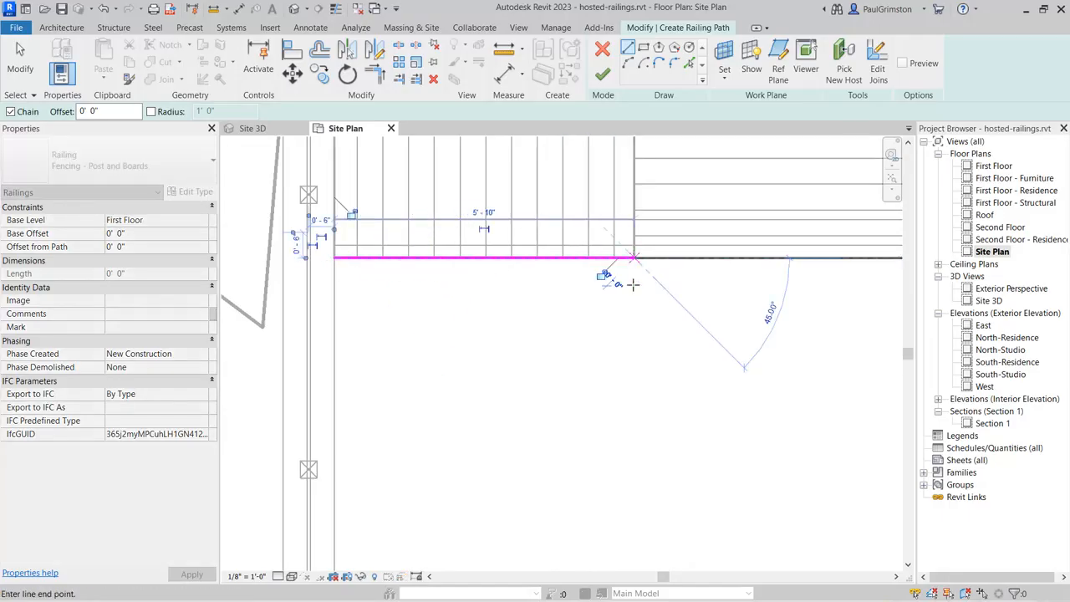
mouse_move(639, 312)
middle_down()
mouse_move(359, 276)
mouse_move(343, 305)
middle_up()
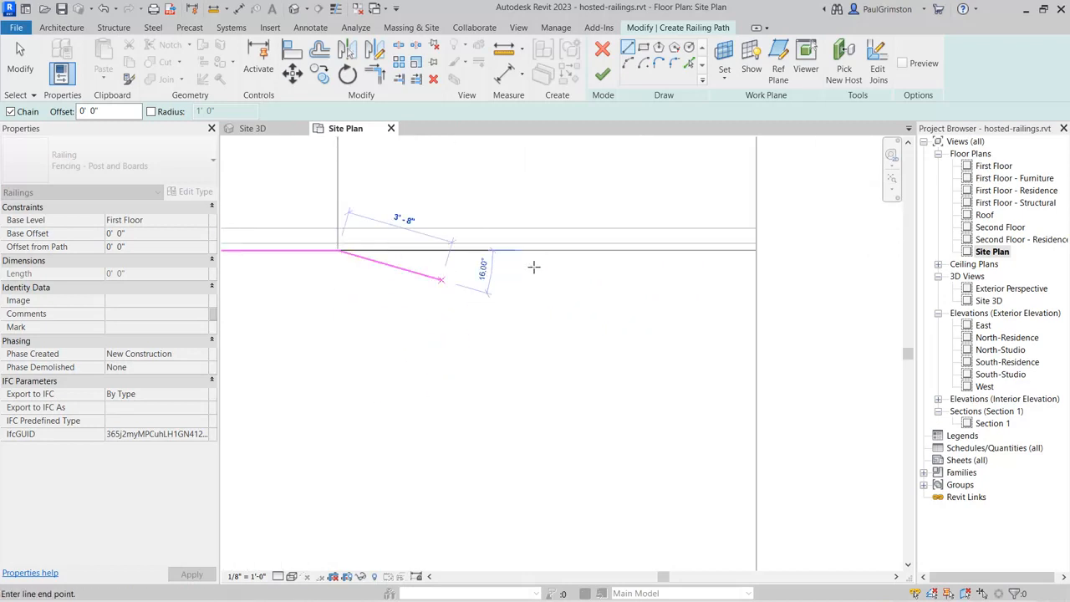
click(756, 250)
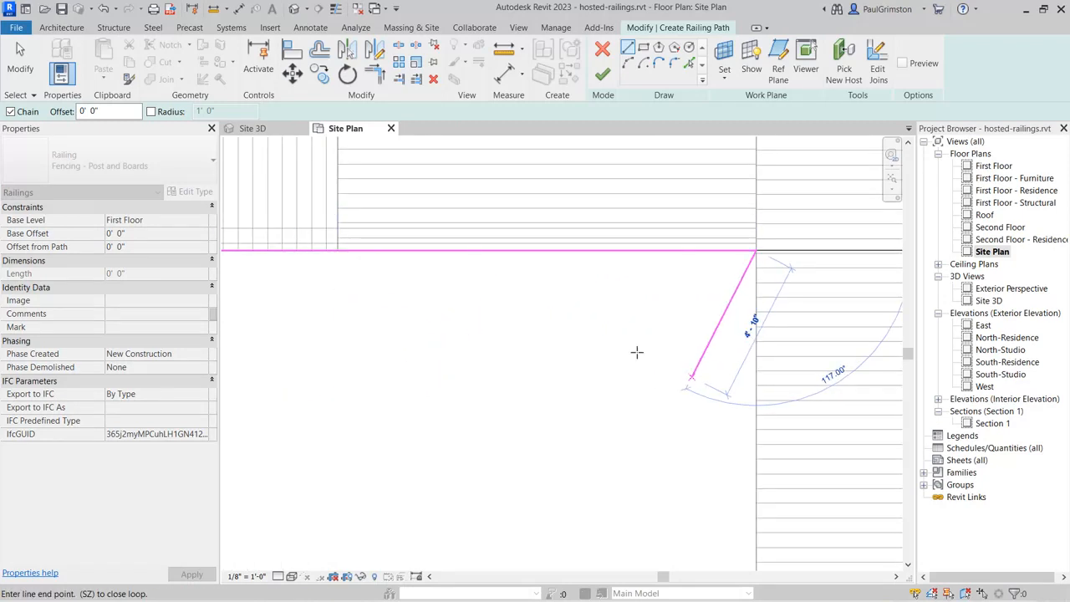
click(20, 58)
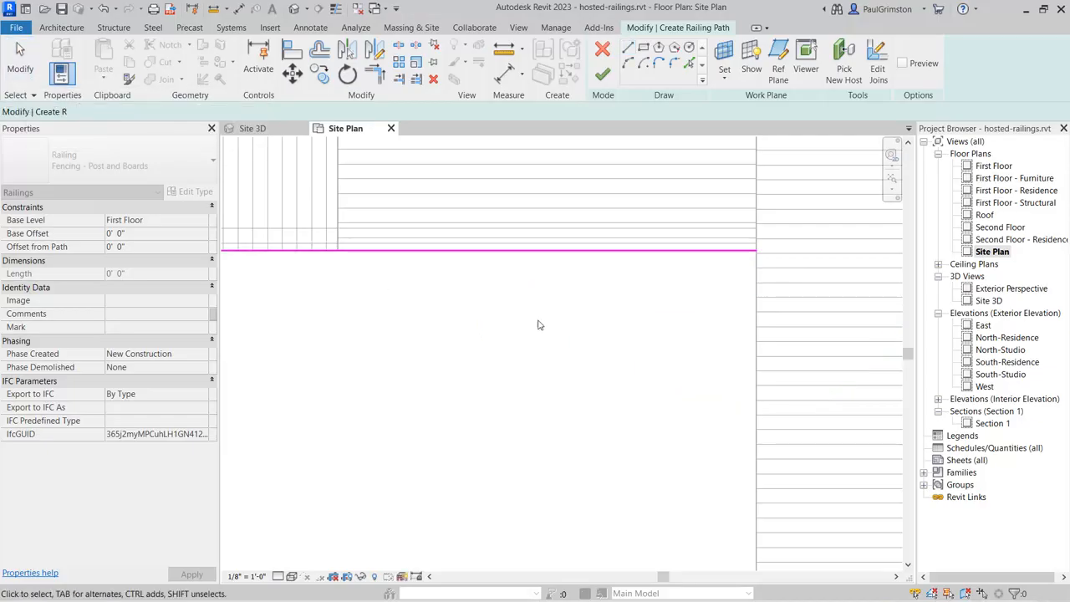
Step: Pick the sloped wood decking floor as the new railing's host and finish the path sketch
scroll(717, 343, down, 1)
scroll(716, 339, down, 2)
middle_drag(695, 375, 730, 390)
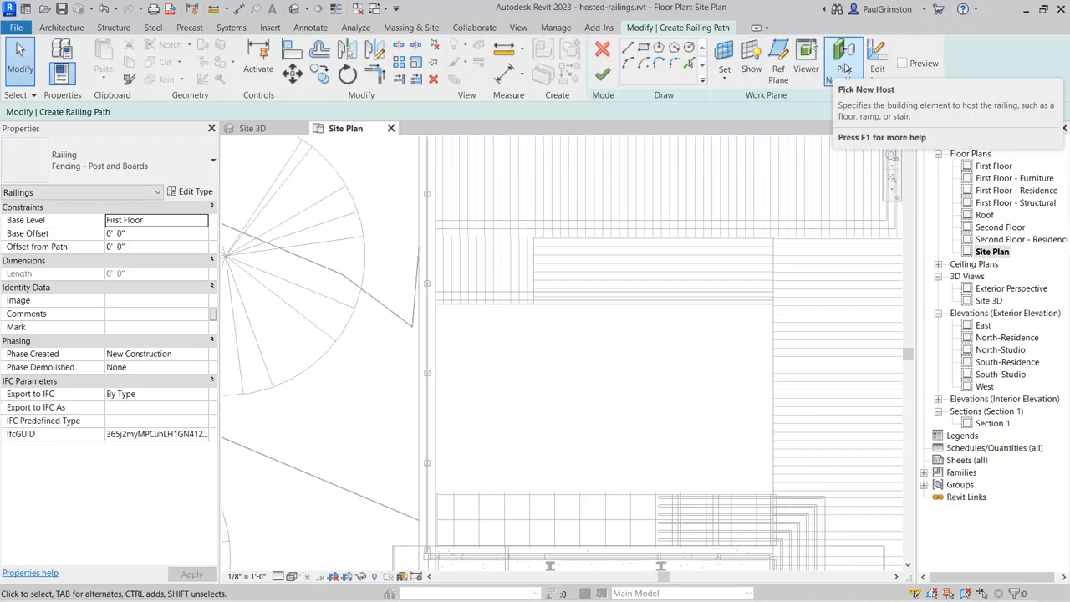
click(844, 65)
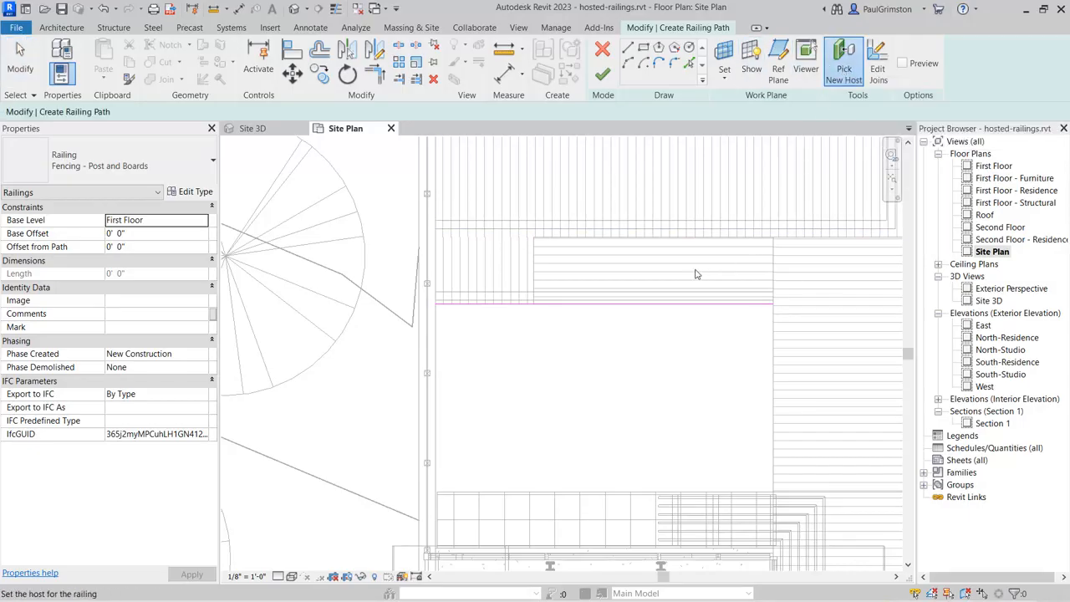
click(535, 284)
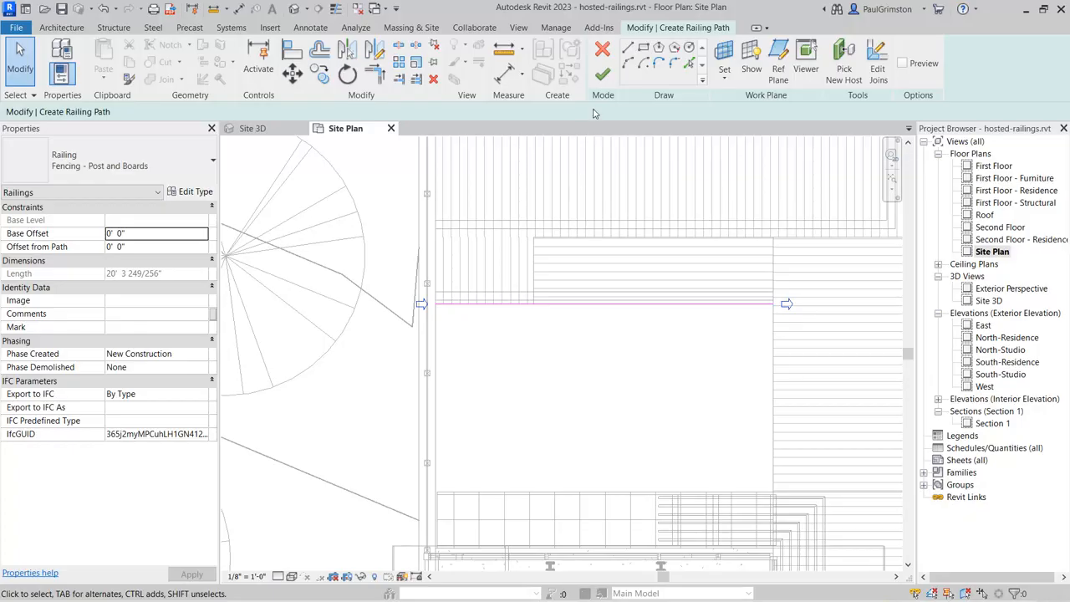
click(605, 75)
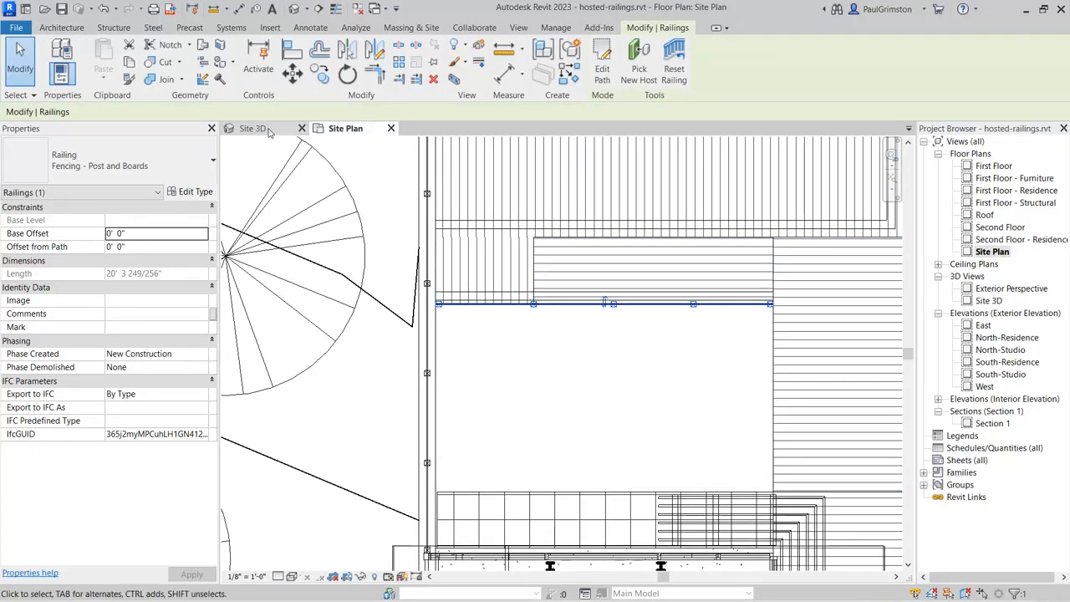
Step: In the Site 3D view, set the ramp railing's offset from path to 2 inches so its posts sit inside the decking edge
click(269, 132)
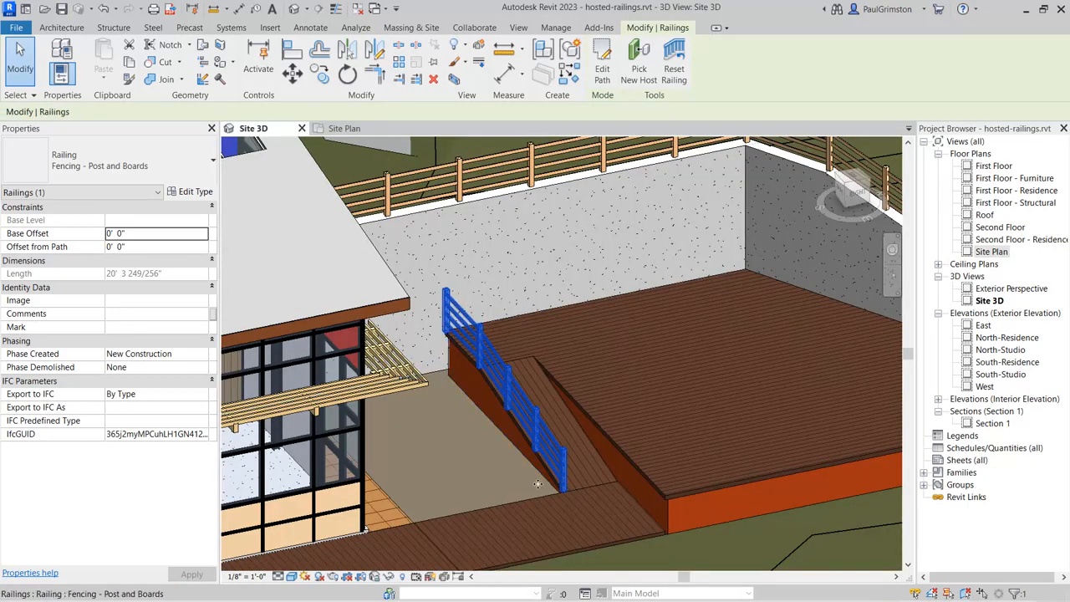
scroll(458, 449, up, 5)
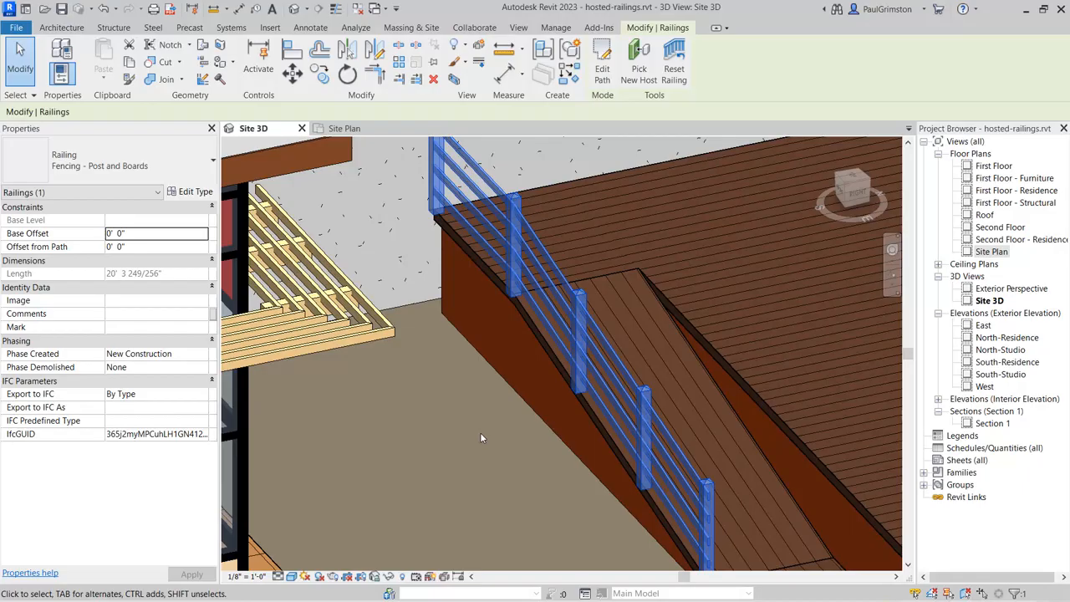
scroll(441, 239, up, 4)
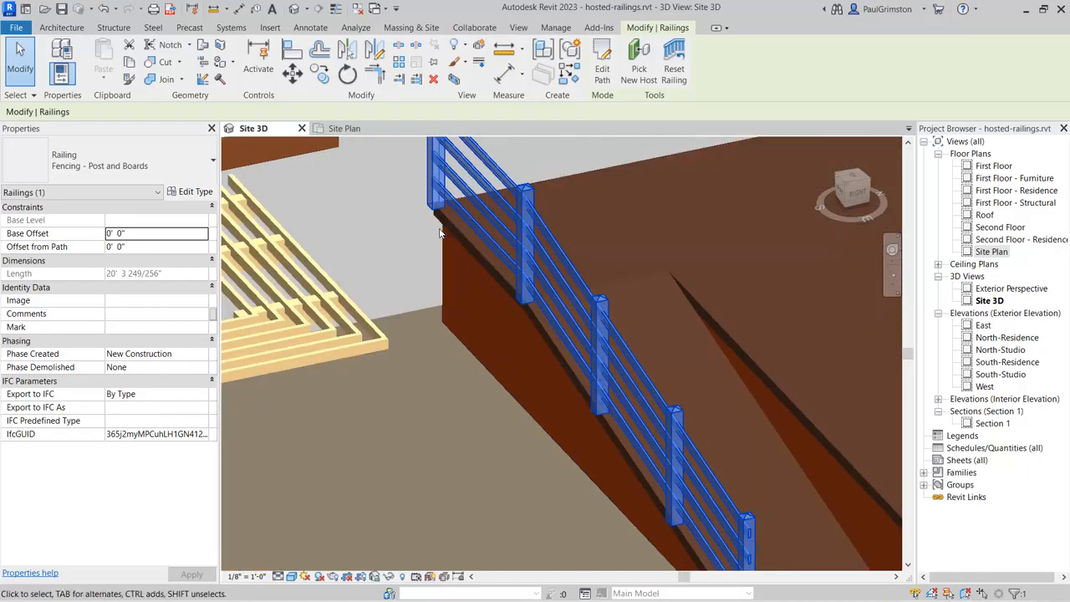
scroll(440, 238, up, 3)
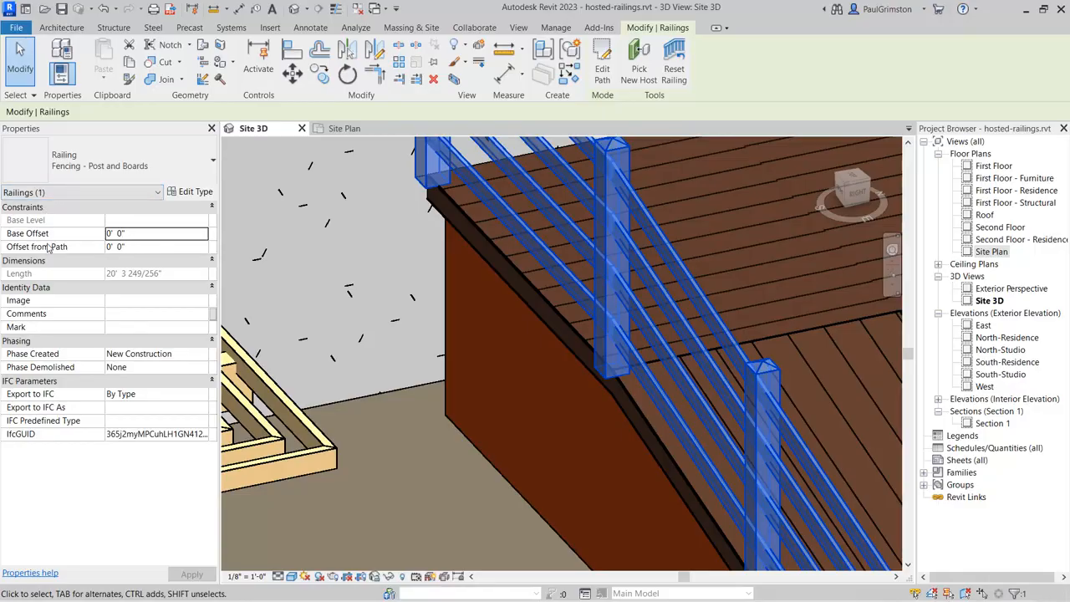
mouse_move(60, 249)
click(164, 249)
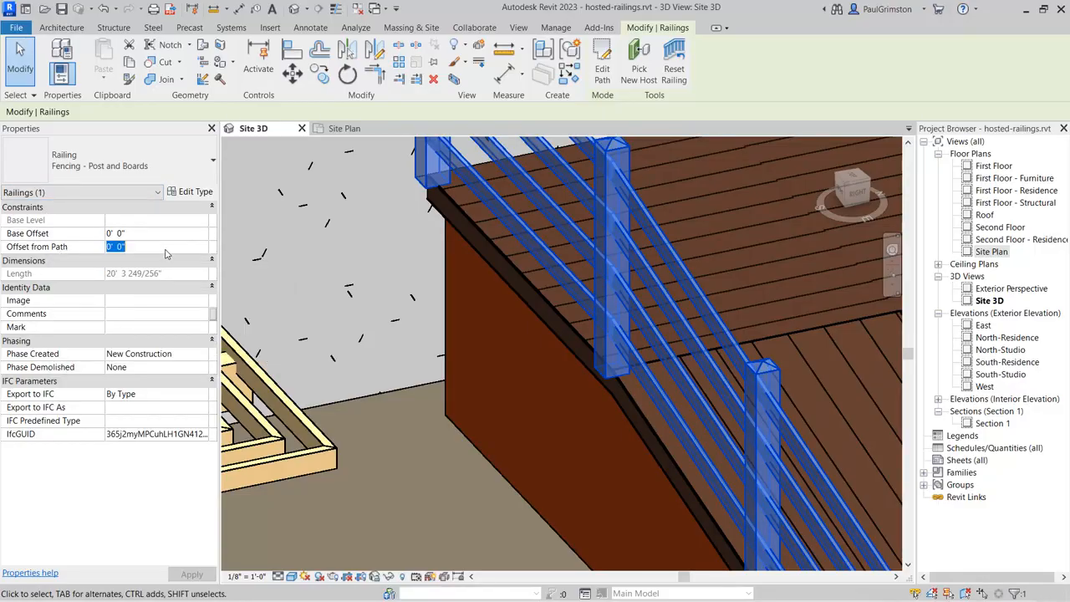
text(0 2)
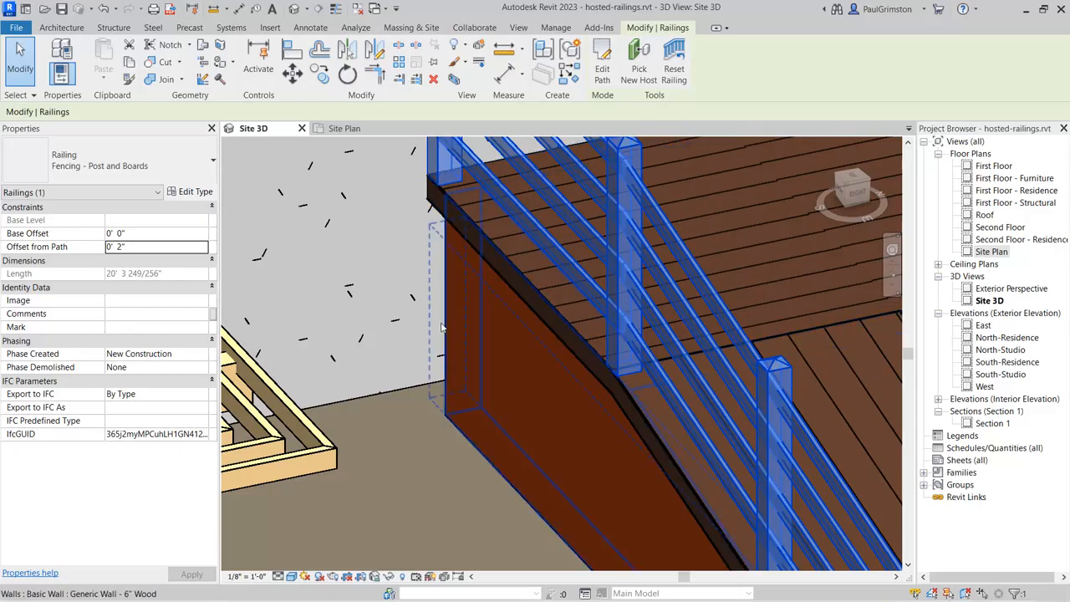
scroll(477, 284, down, 5)
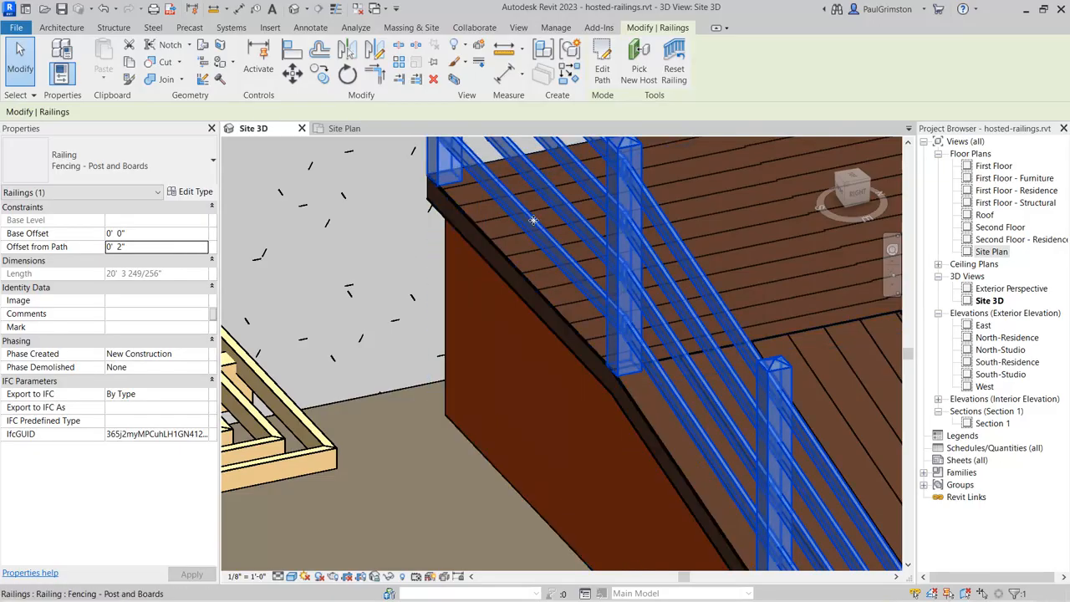
scroll(565, 215, down, 3)
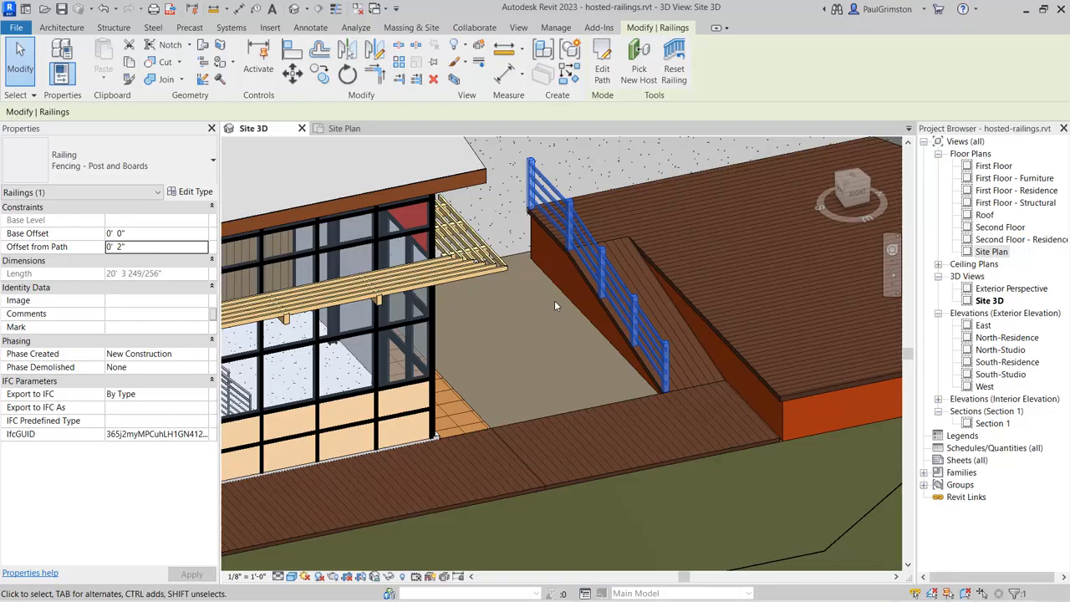
Step: Place Guardrail - Timber railings on the treads of the L-shaped ramp between the wood deck and the paver patio
scroll(405, 436, up, 6)
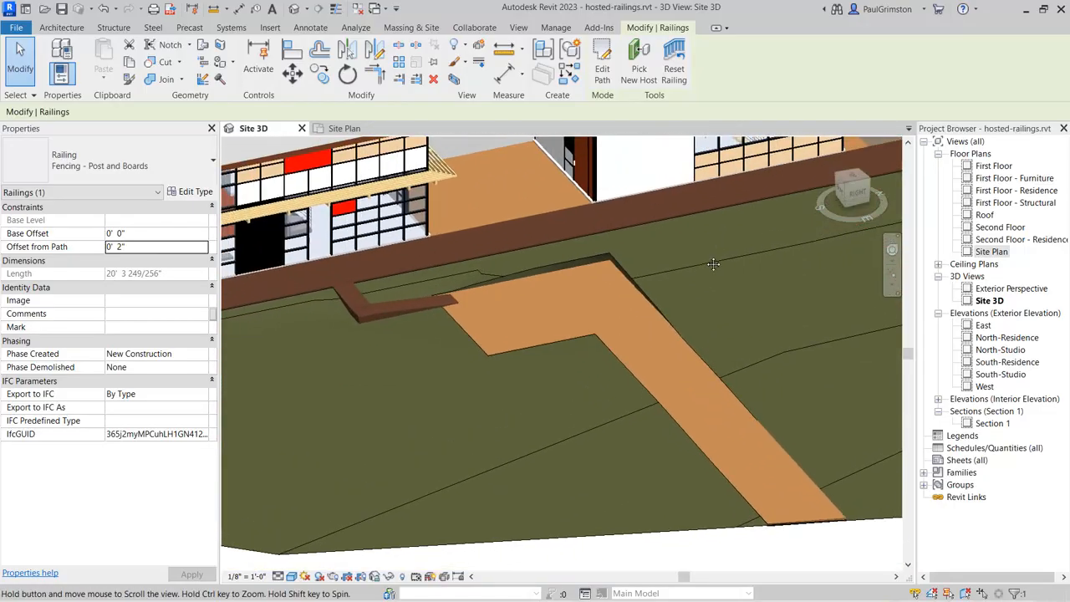
scroll(416, 356, up, 3)
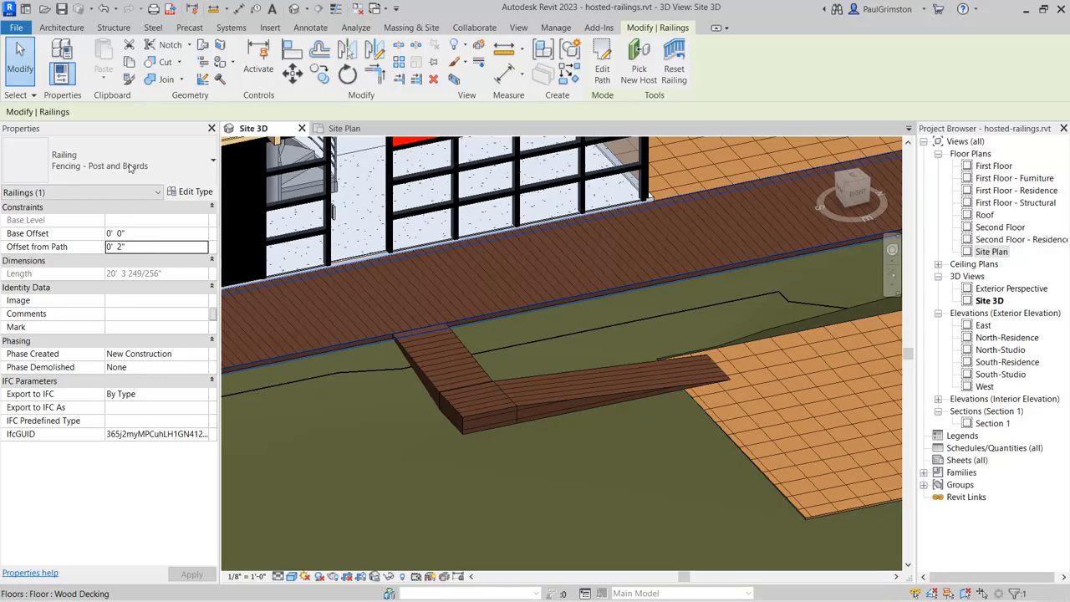
click(61, 28)
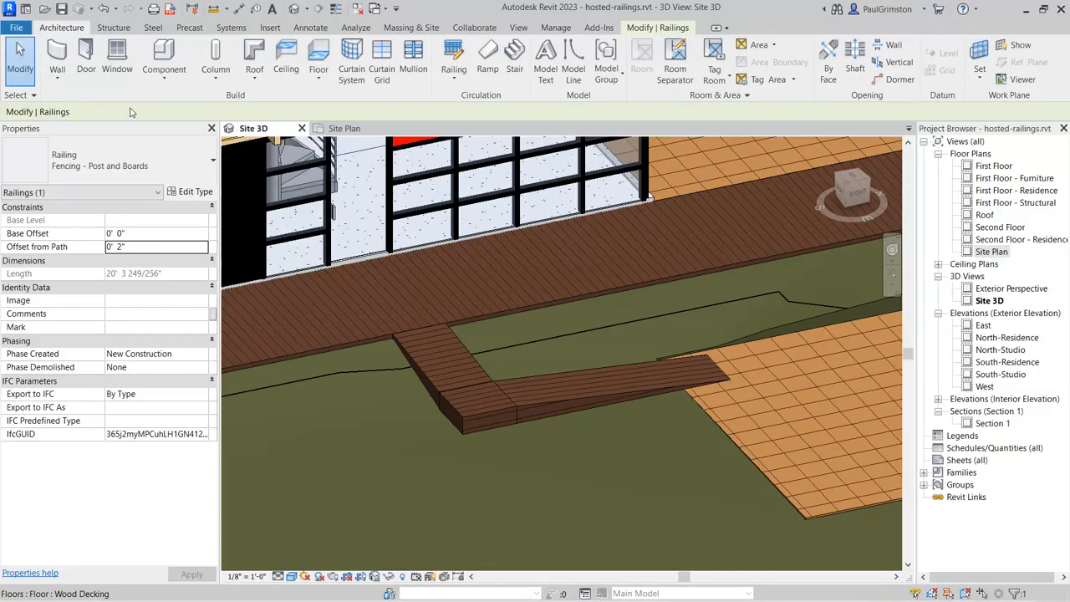
click(455, 80)
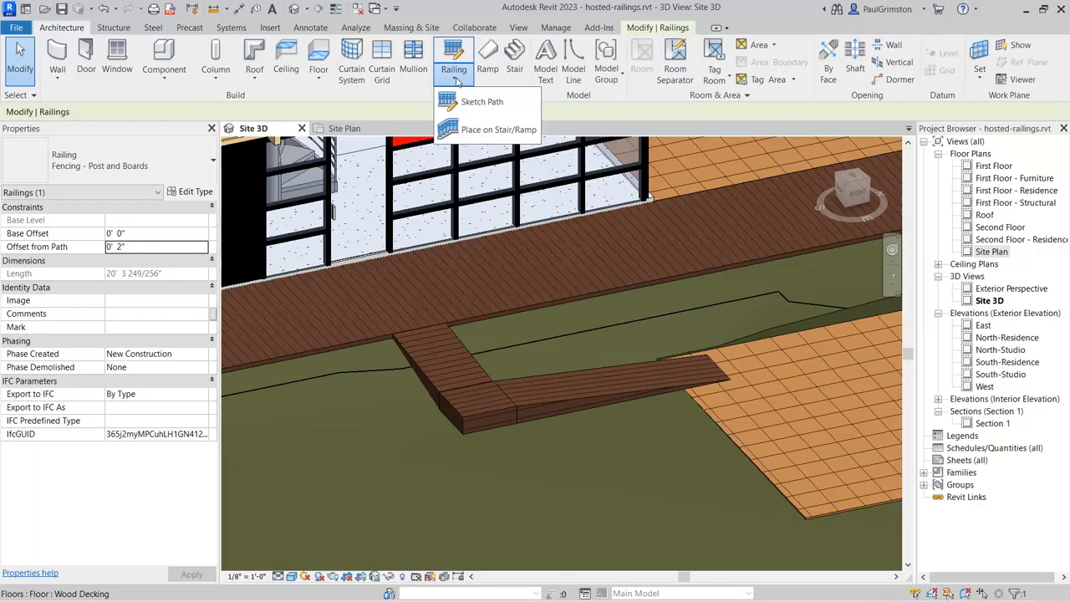
click(476, 131)
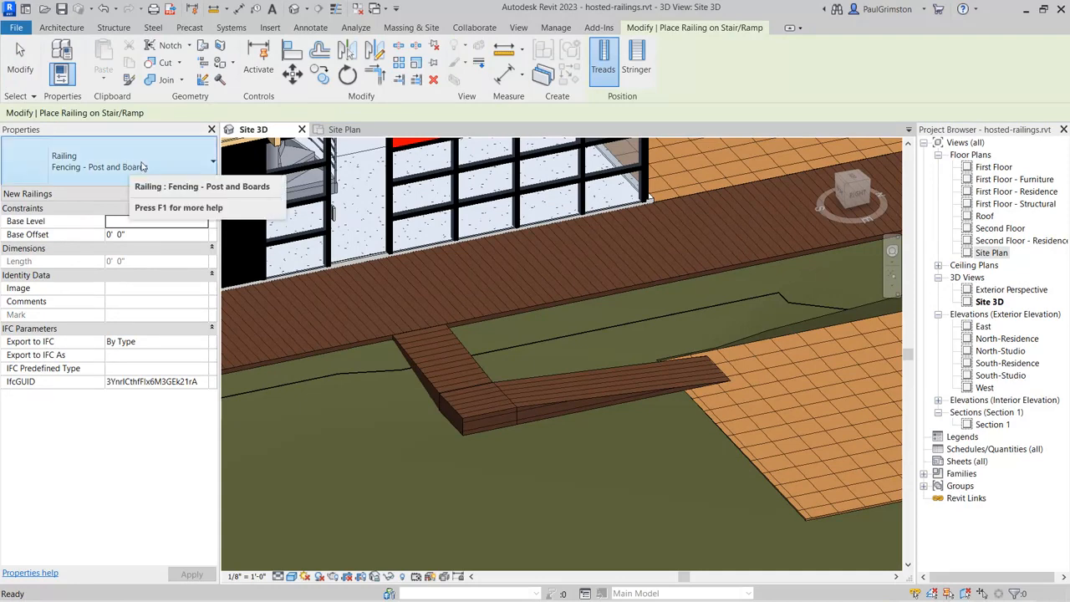
click(201, 166)
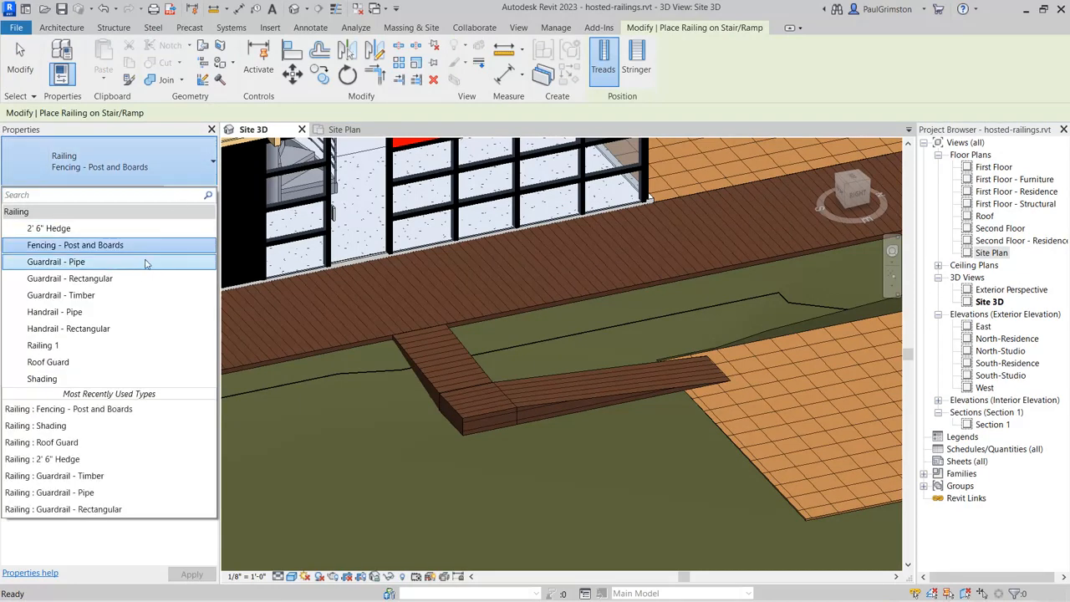
click(91, 296)
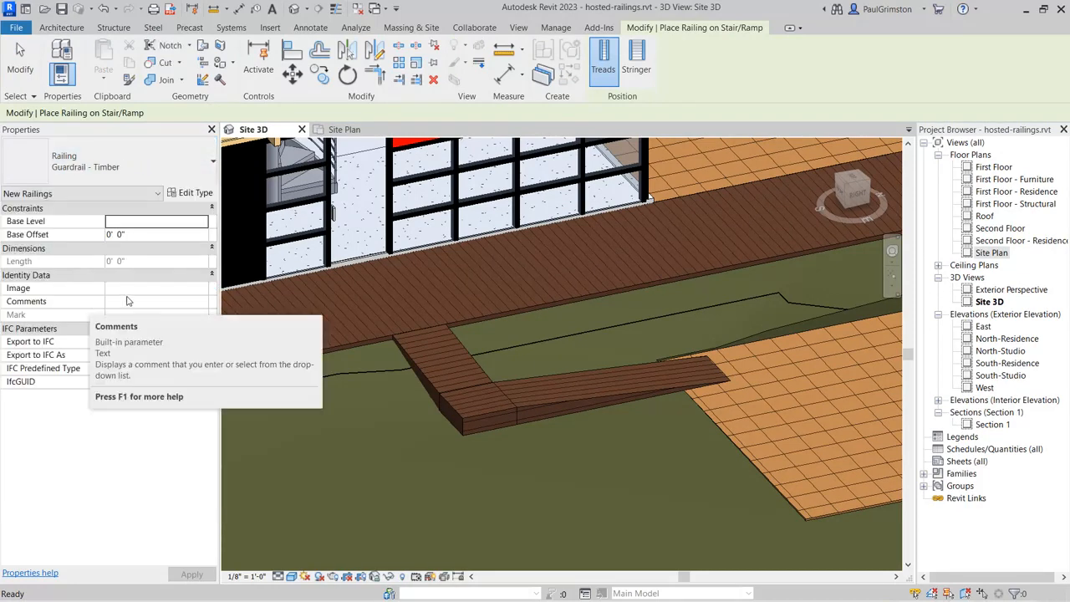
click(481, 389)
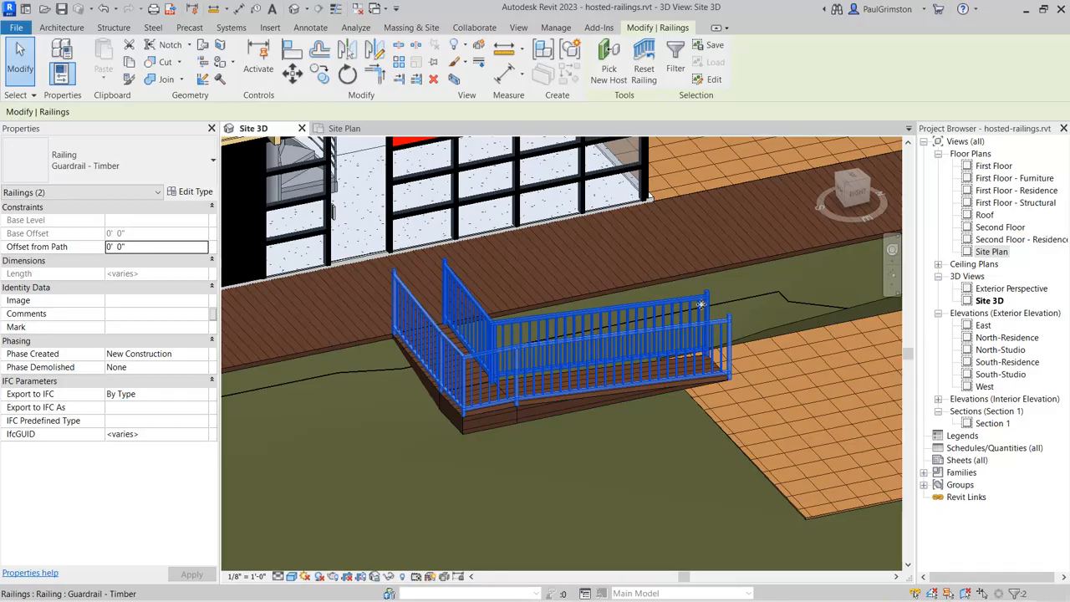
key(Escape)
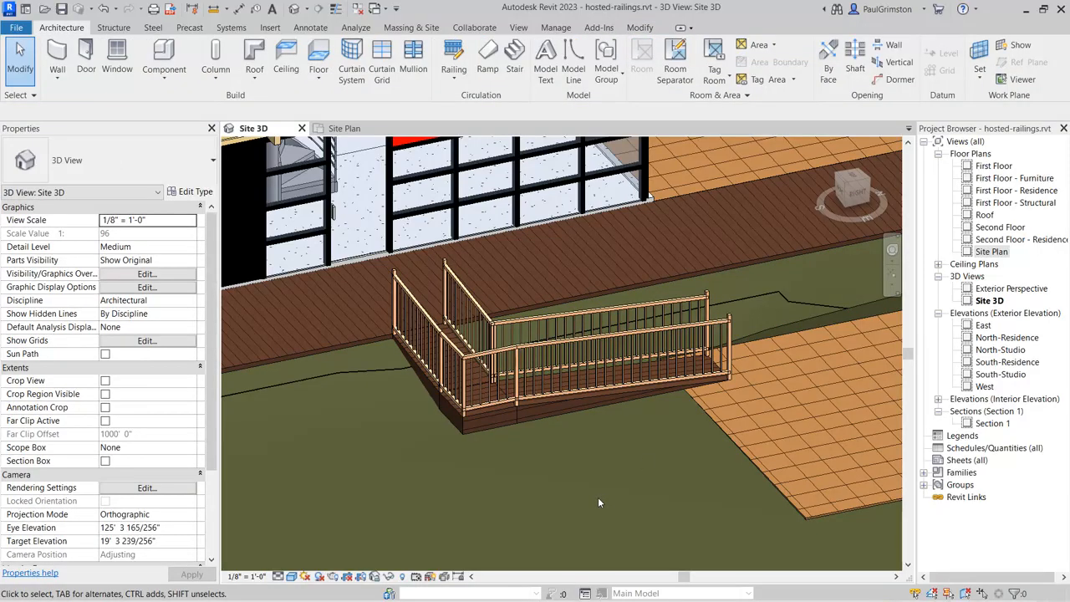
Step: Sketch a 2' 6" Hedge railing path by picking the long outer edge and the deck-side edge of the patio pavers
middle_drag(669, 473, 382, 393)
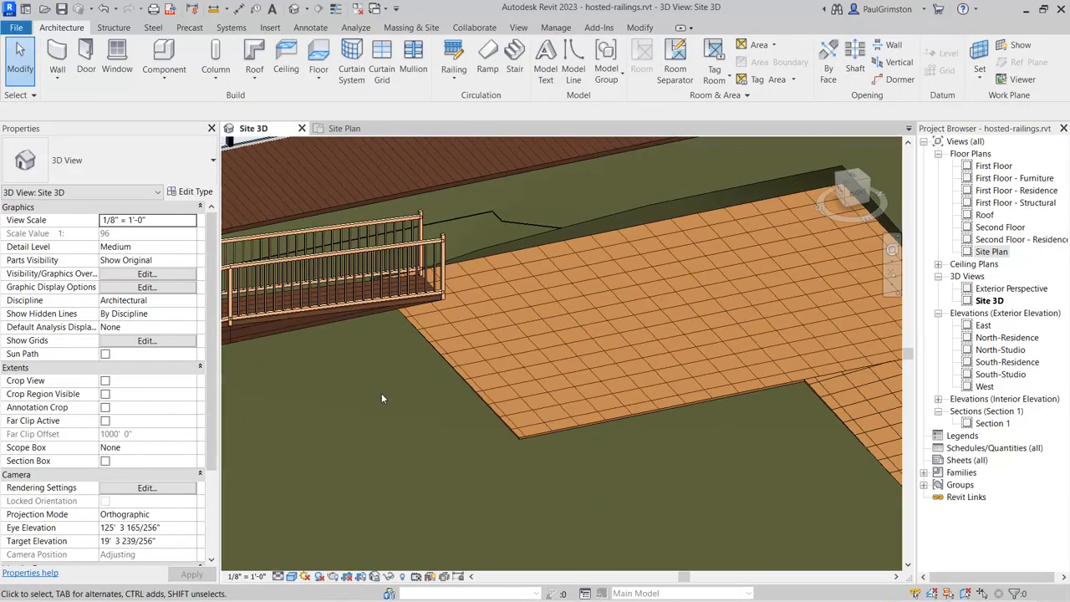
scroll(381, 393, down, 2)
middle_drag(518, 481, 409, 368)
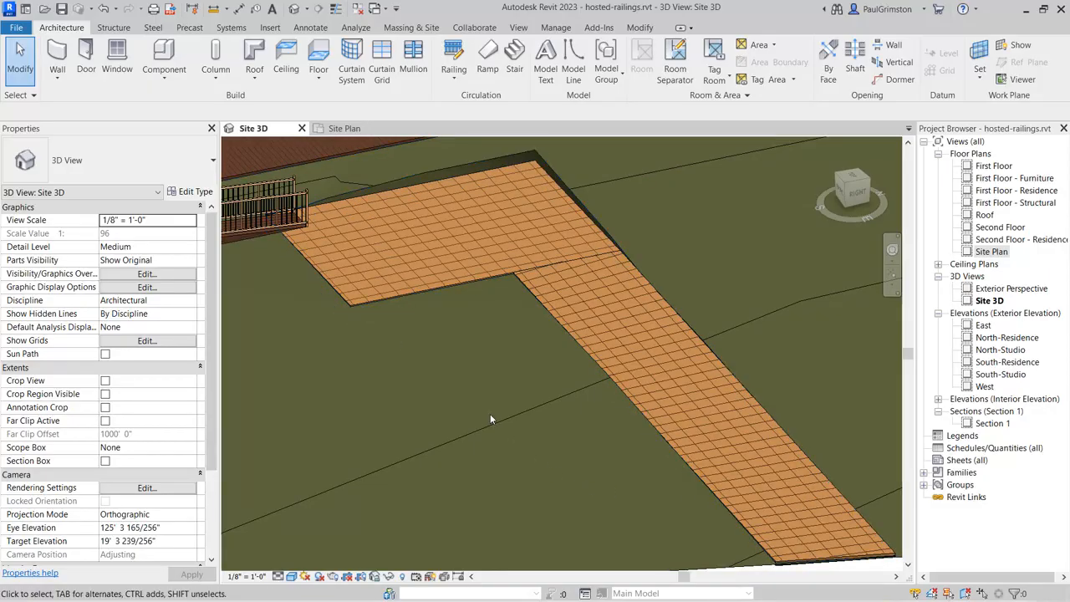
scroll(491, 415, down, 1)
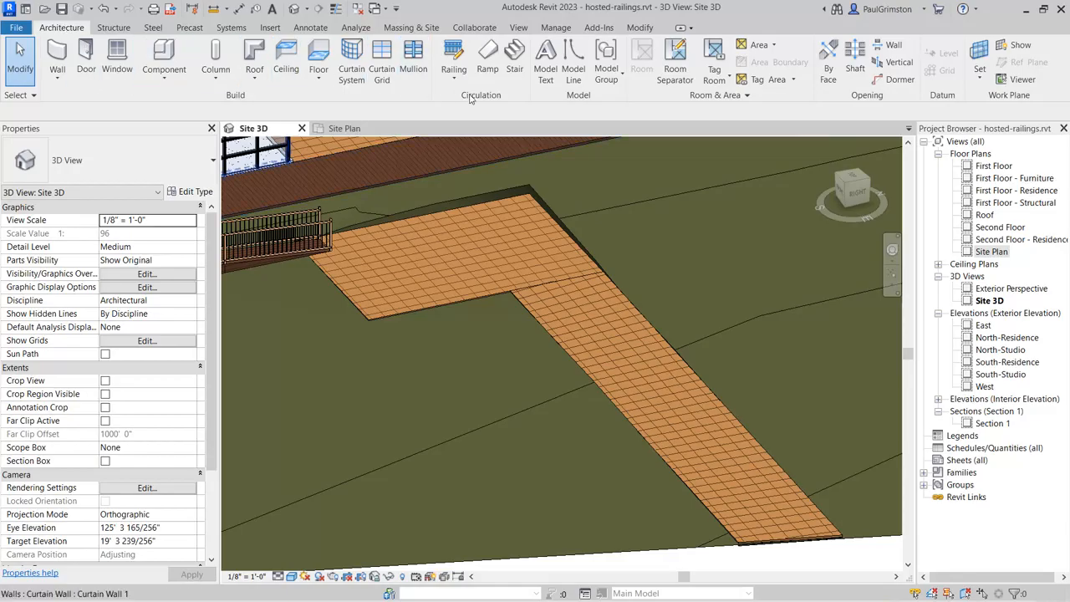
click(452, 52)
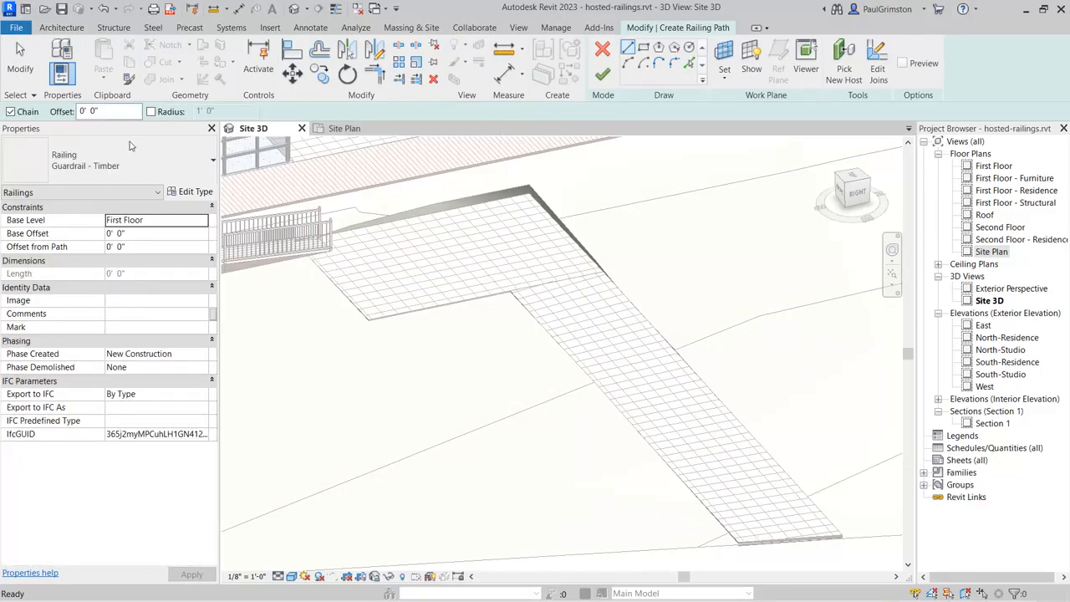
click(155, 164)
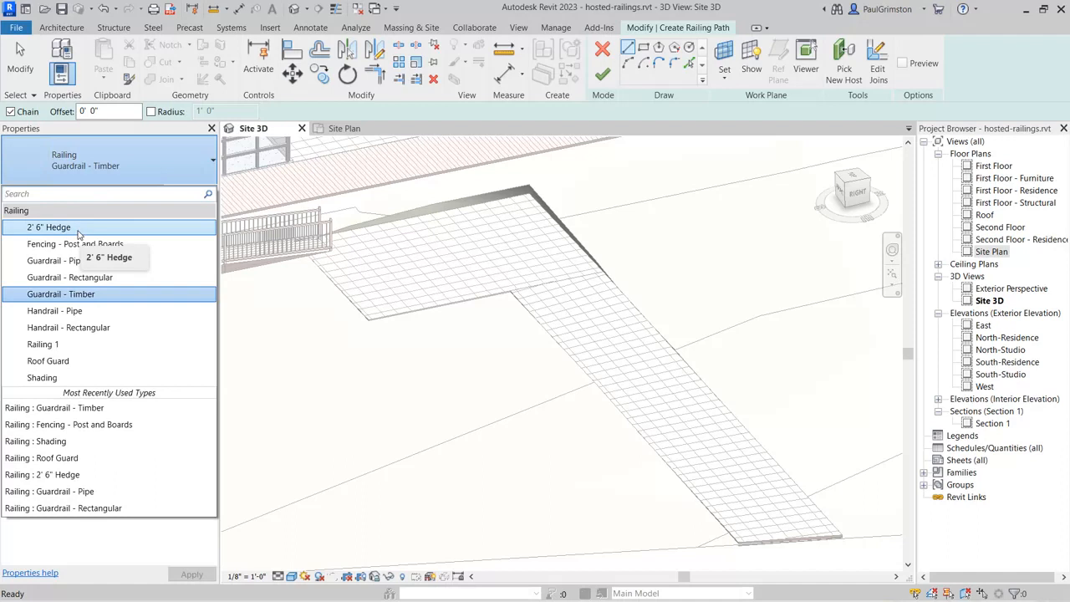
click(79, 228)
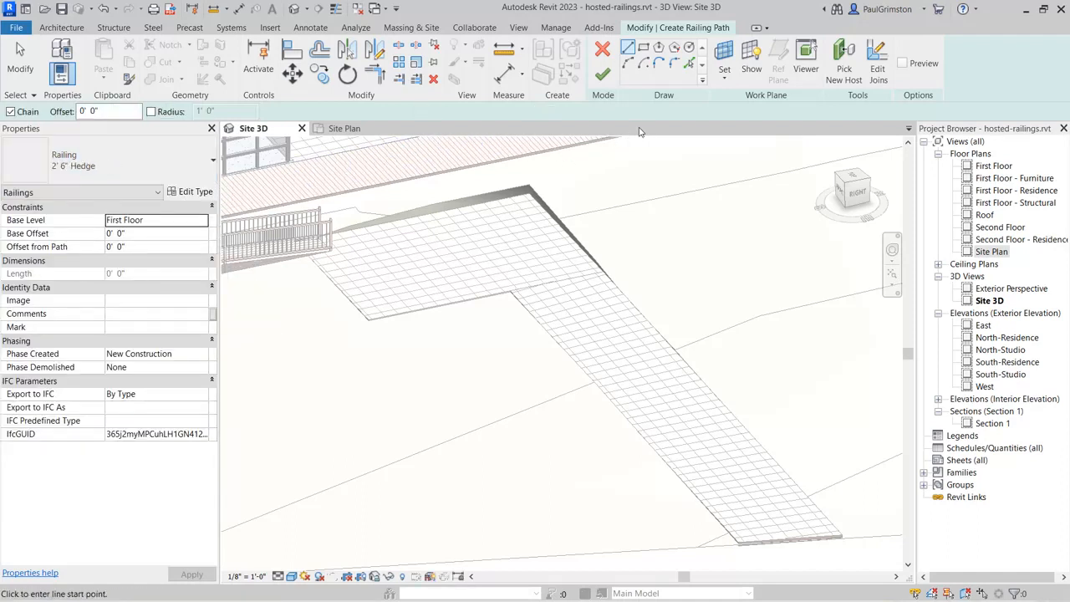
click(689, 65)
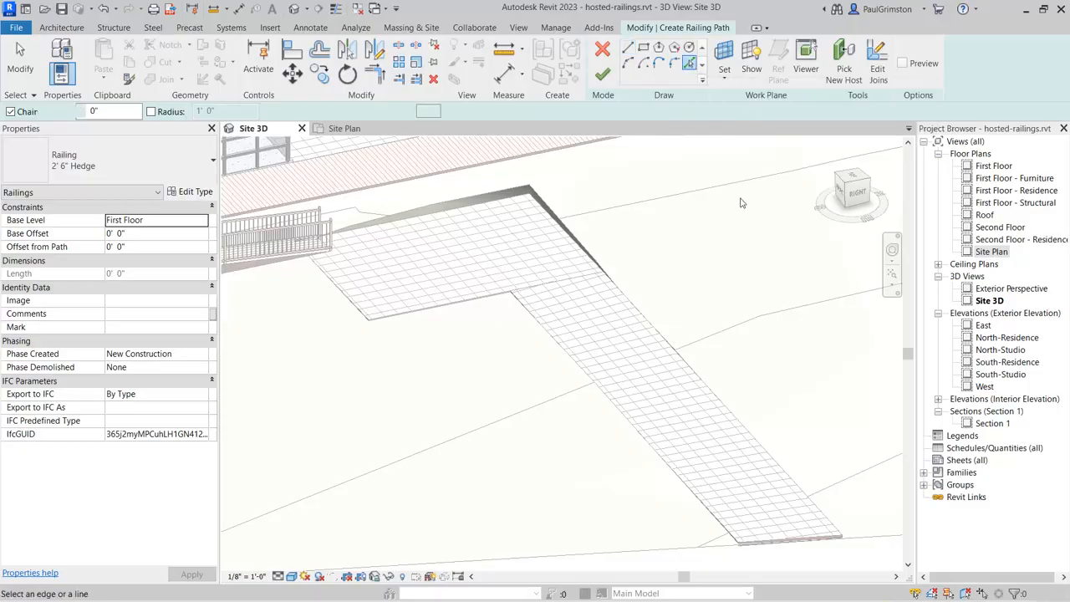
click(620, 288)
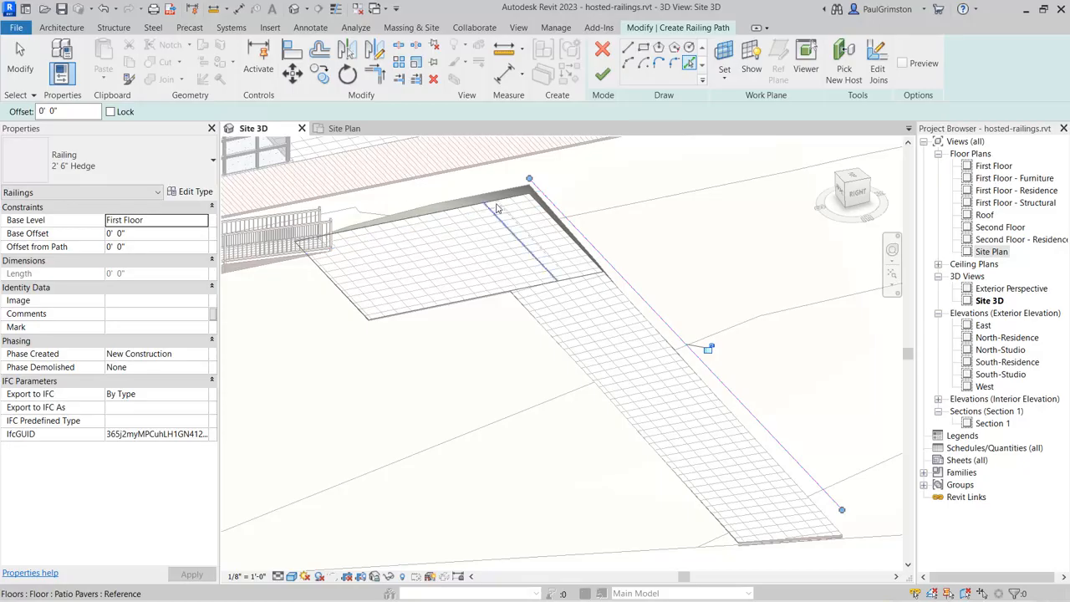
click(422, 201)
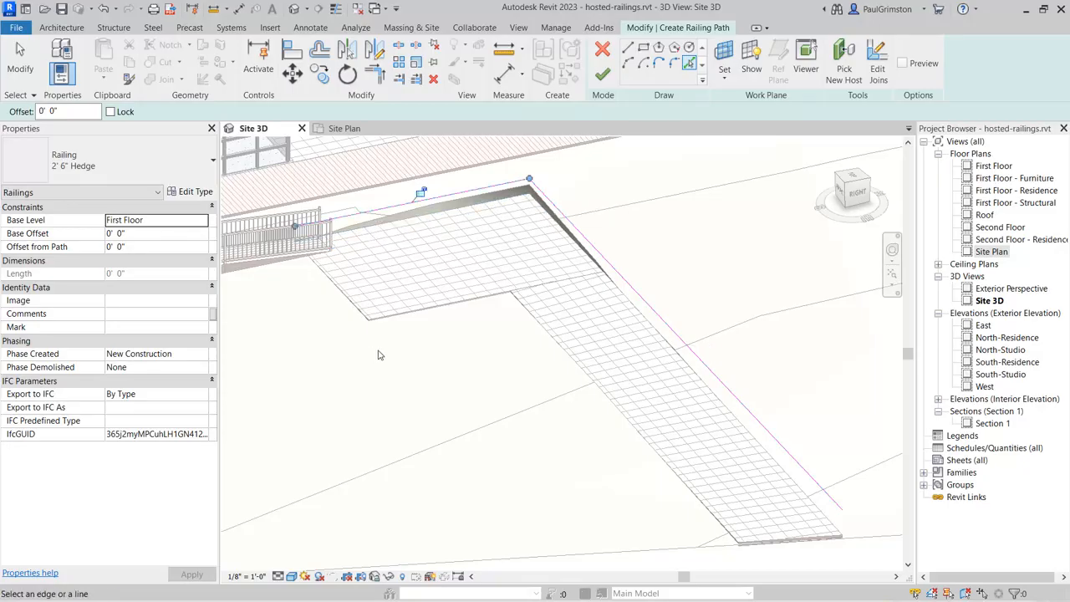
Step: Finish the hedge path sketch and pick the topography surface as the hedge's new host
click(603, 74)
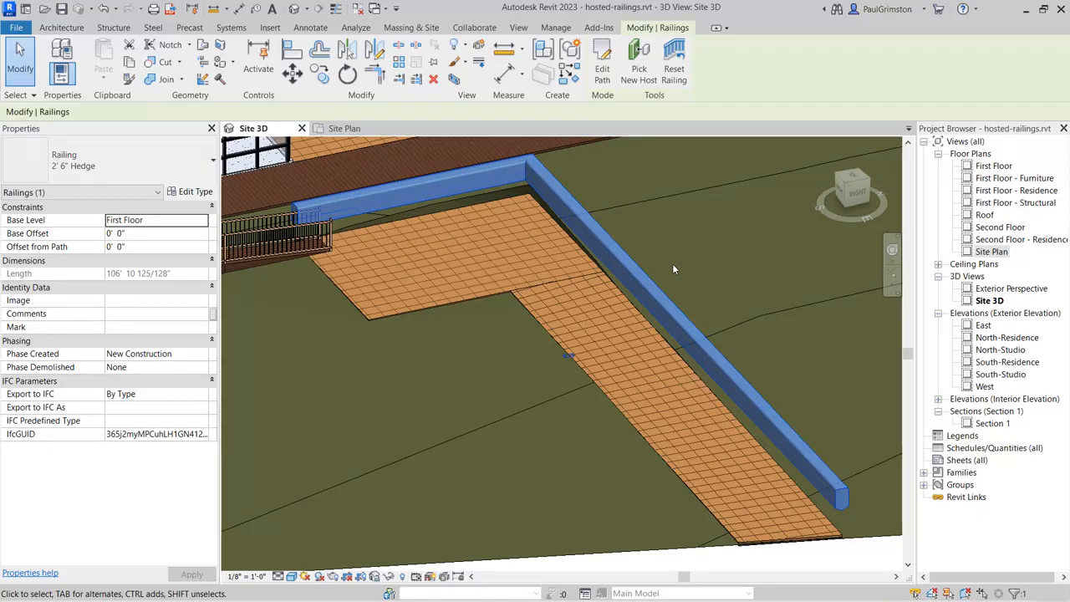
click(640, 67)
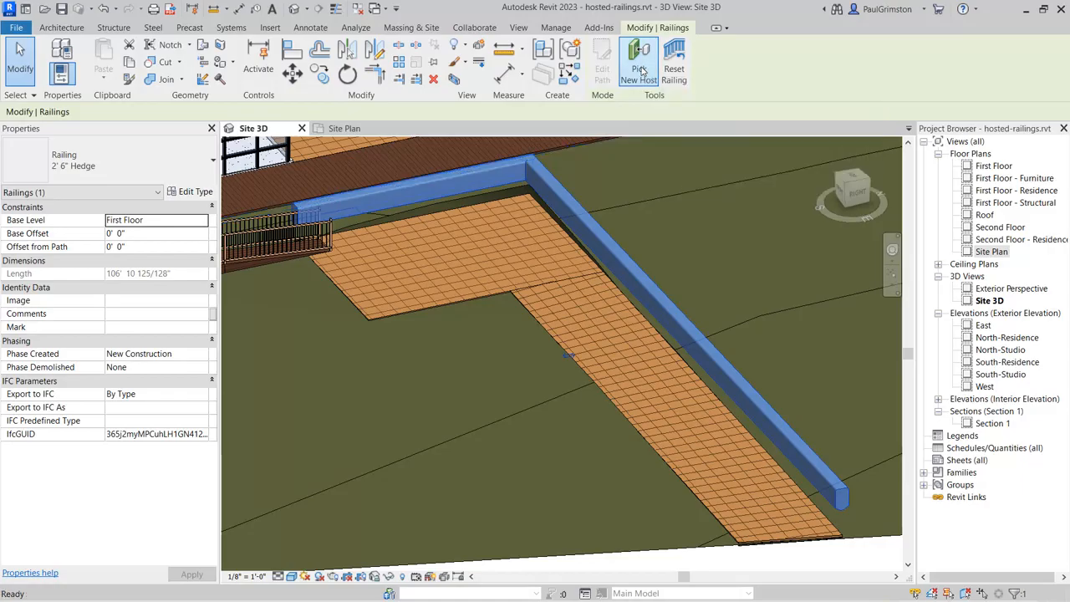
click(760, 318)
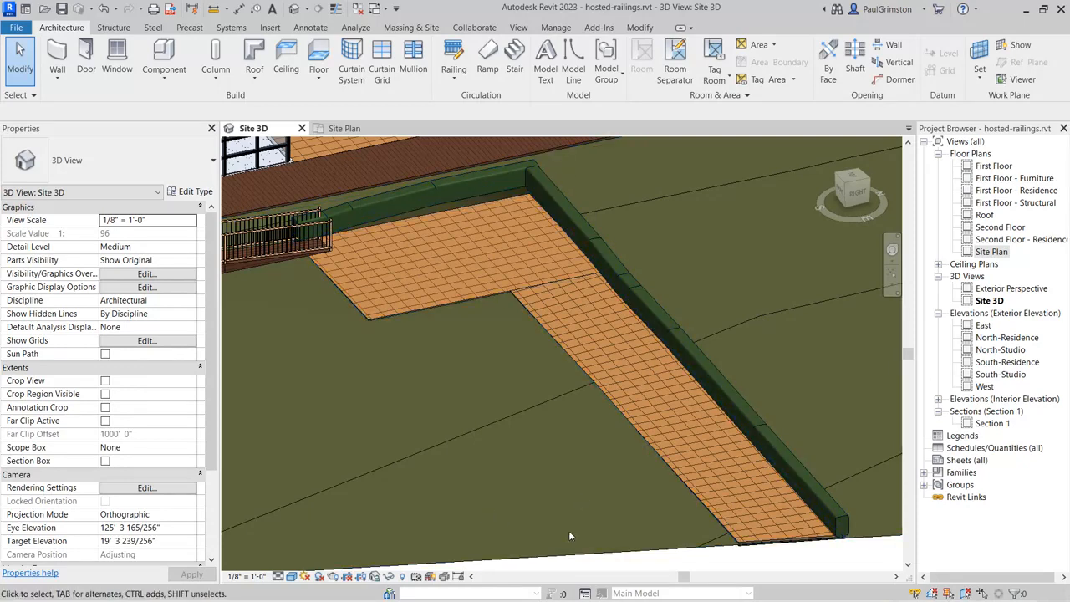
Step: In the Roof floor plan, start a railing path of type Roof Guard for the roof with three dormers
scroll(570, 535, down, 5)
middle_drag(552, 502, 540, 517)
scroll(543, 482, up, 5)
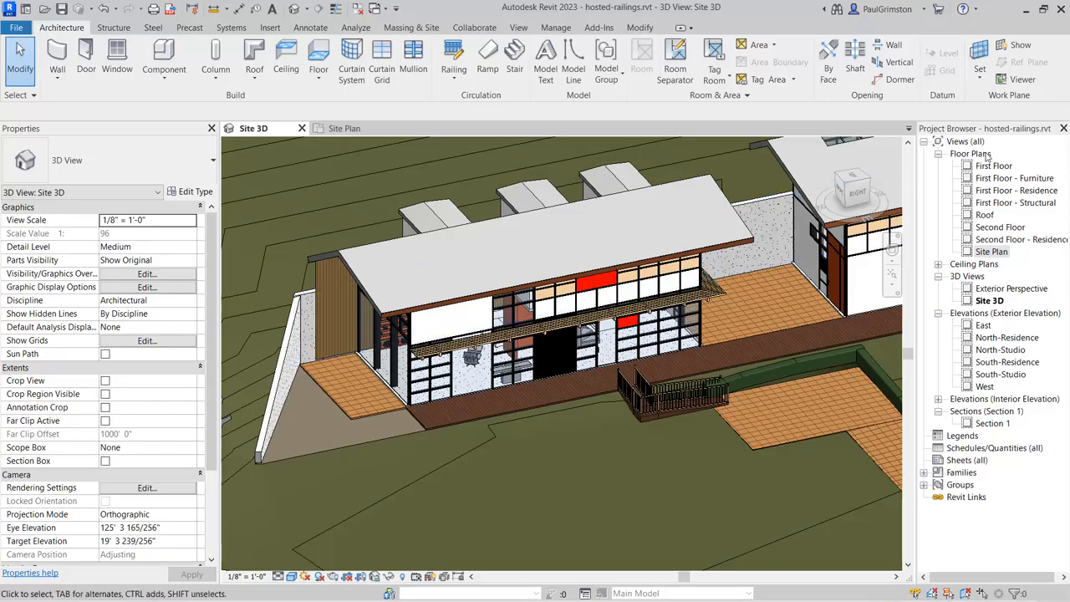
click(986, 216)
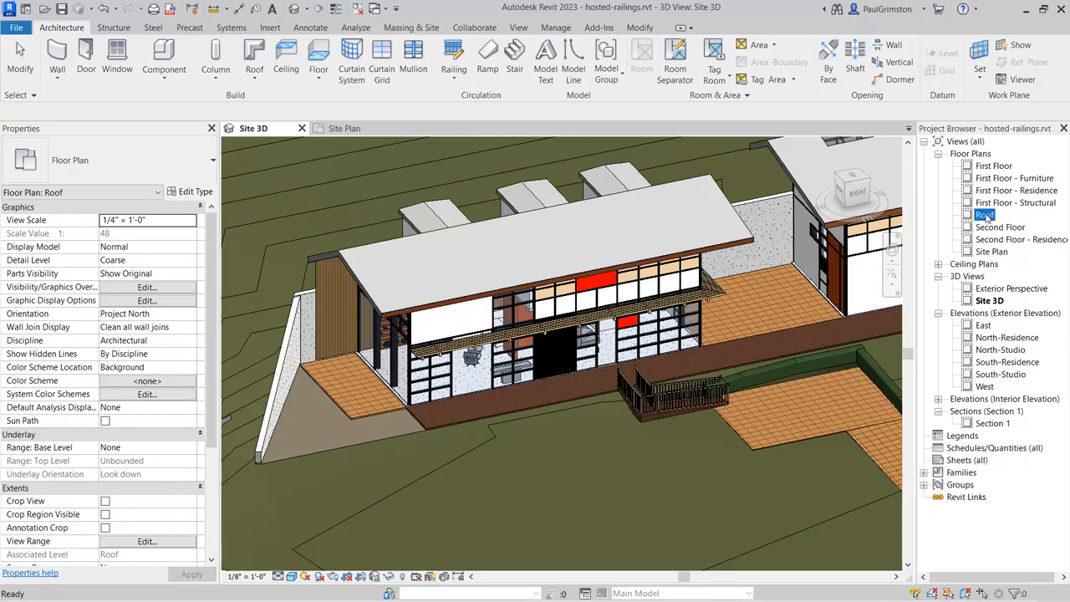
double_click(986, 216)
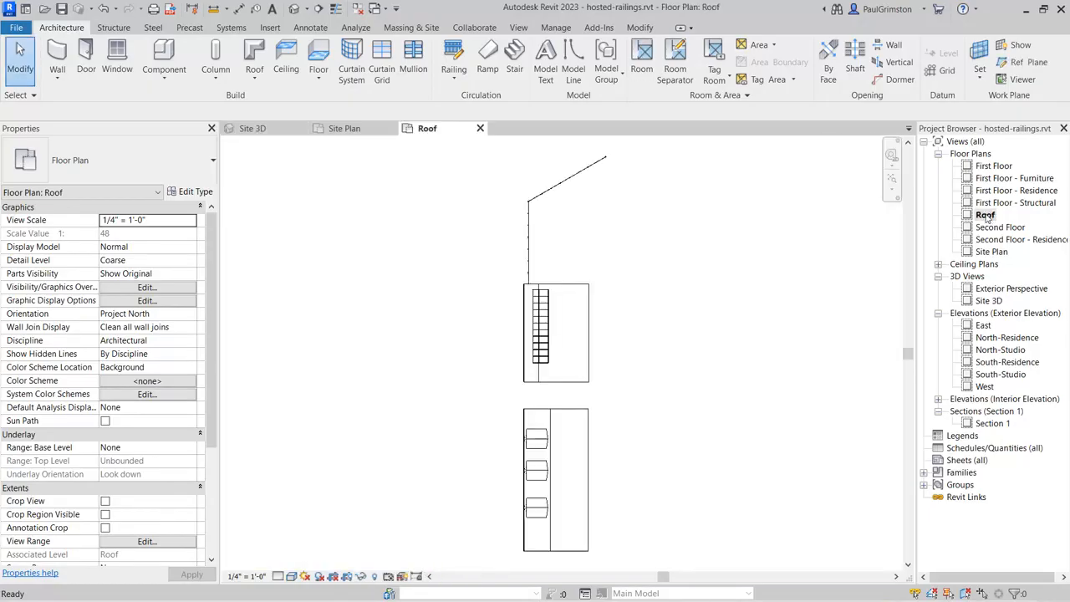
middle_drag(664, 468, 673, 270)
scroll(547, 268, up, 3)
scroll(555, 275, up, 1)
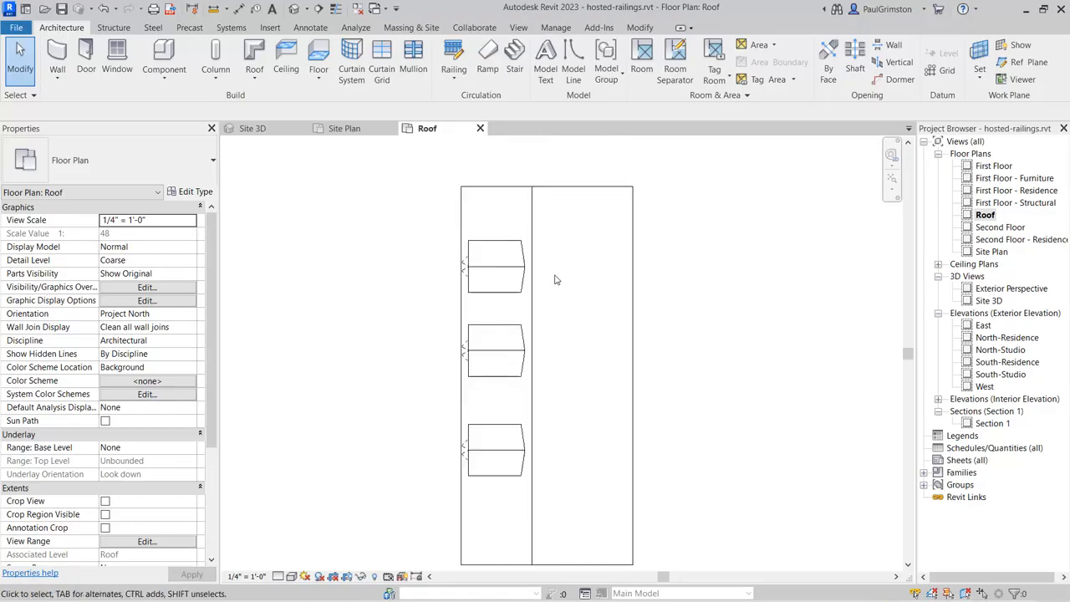
middle_drag(706, 309, 718, 289)
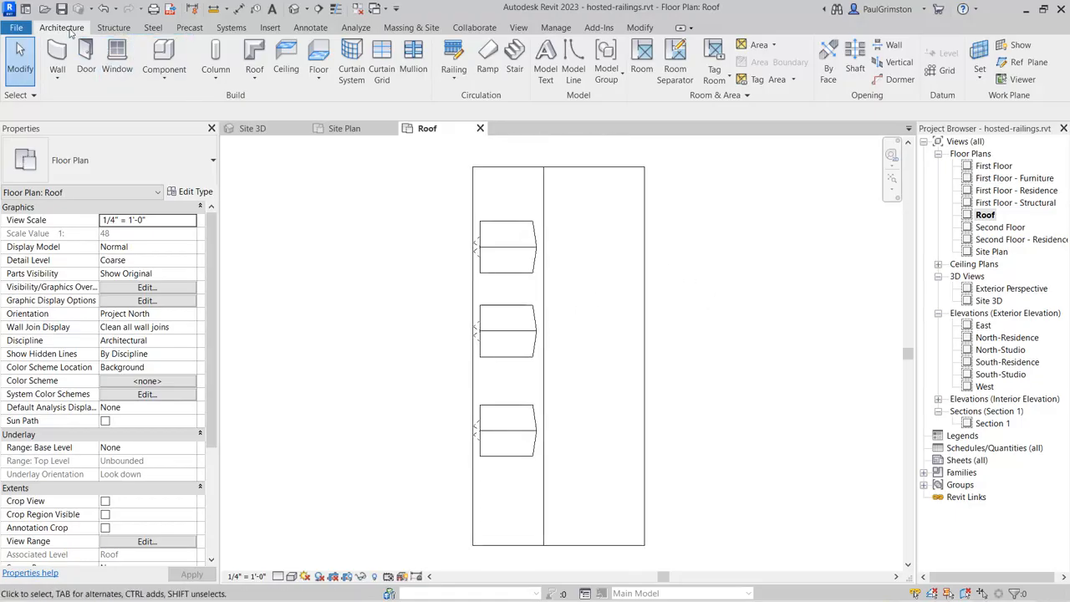
click(457, 52)
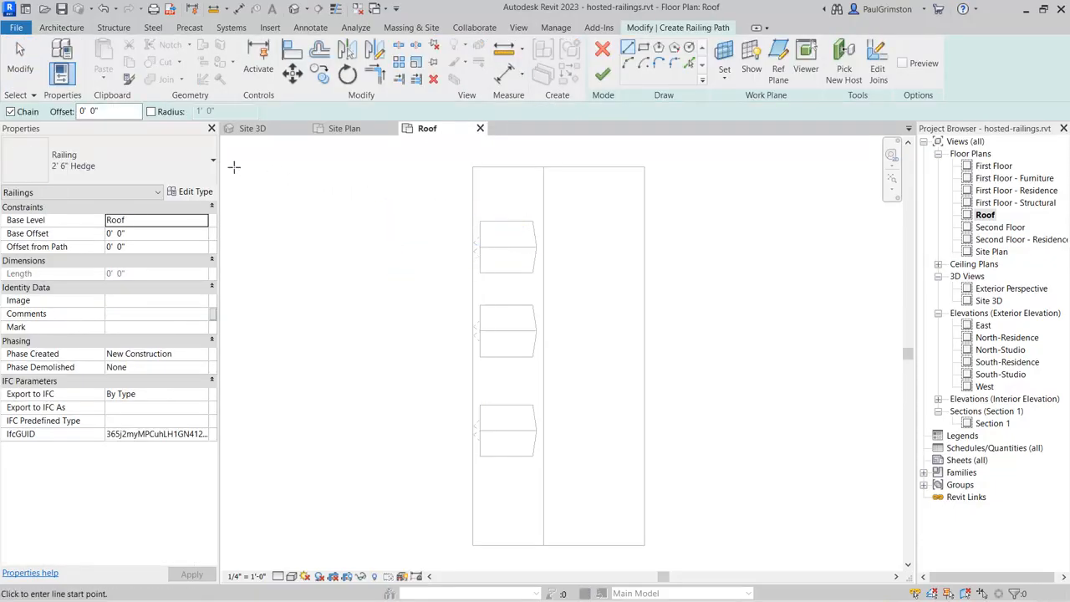
click(179, 160)
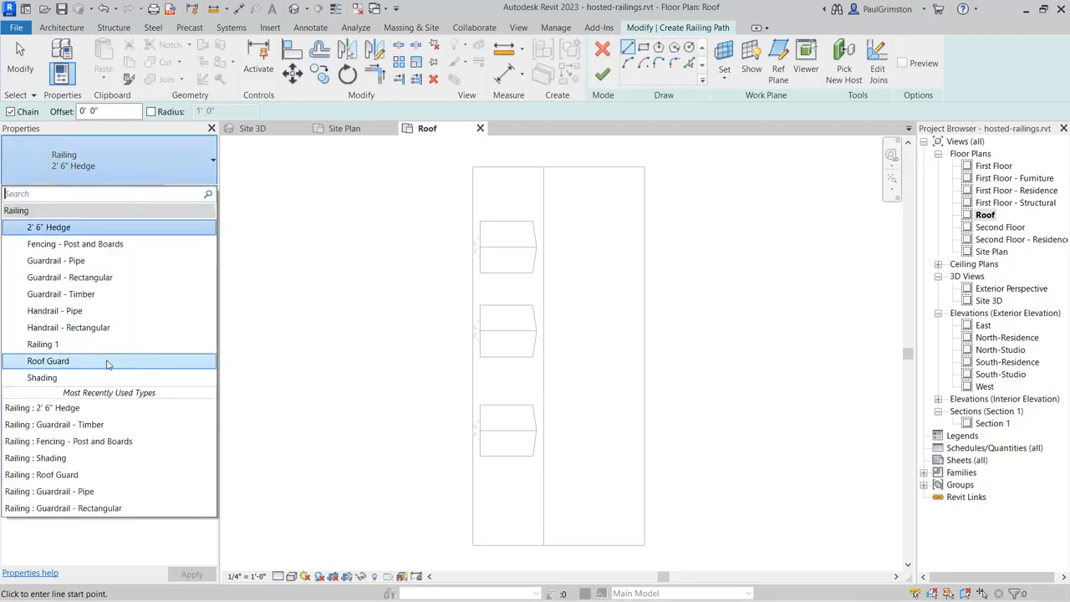
click(107, 364)
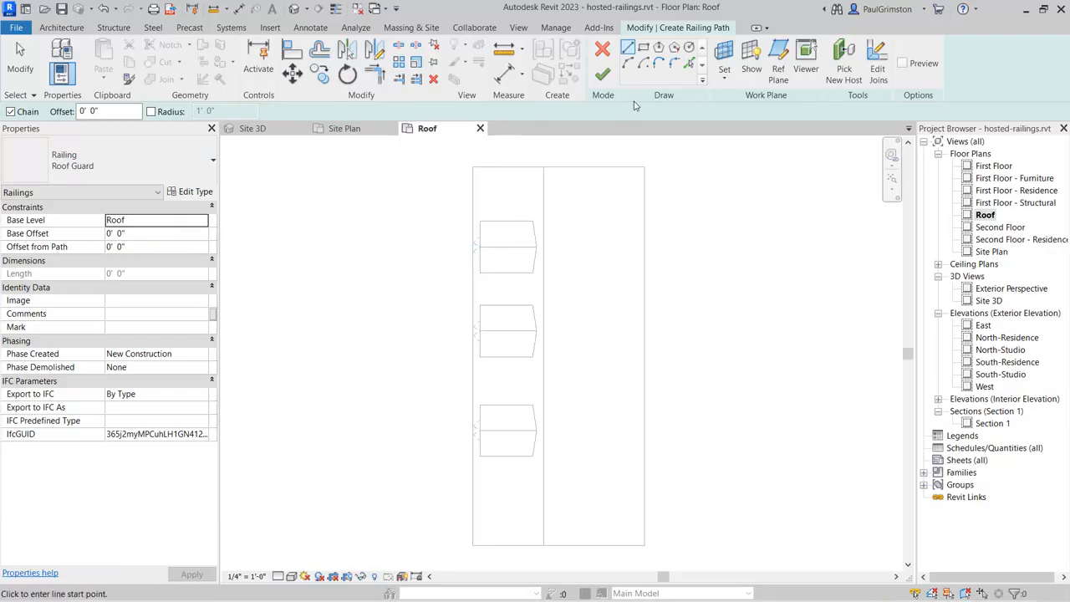
Step: Sketch the roof guard path as a rectangle between opposite roof corners, offset 6 inches inside the roof edges
click(645, 47)
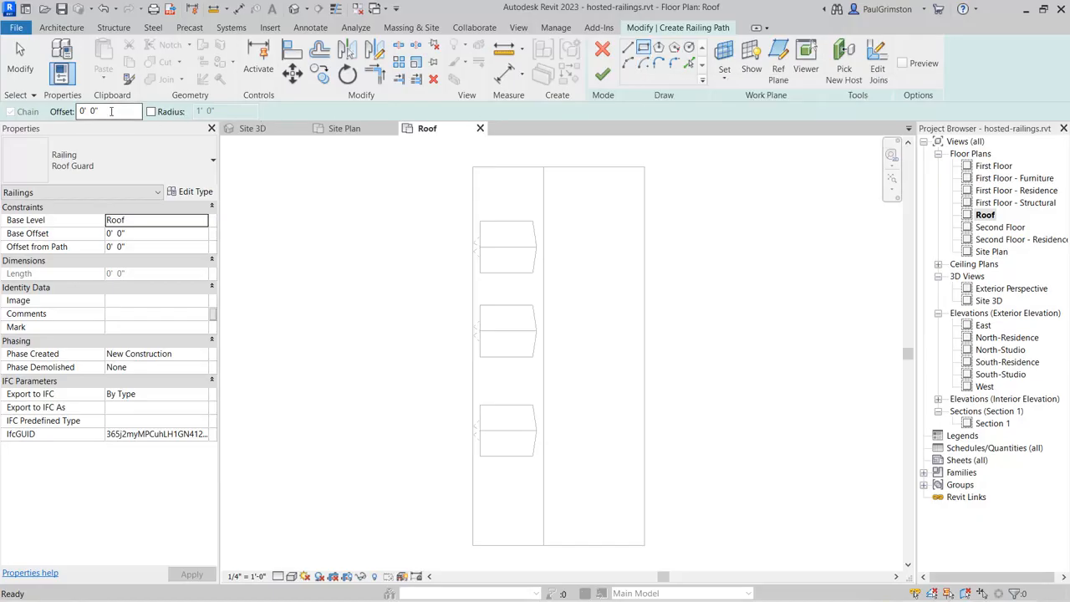
drag(110, 111, 75, 110)
text(0 6)
scroll(471, 164, up, 1)
scroll(470, 164, up, 2)
click(475, 175)
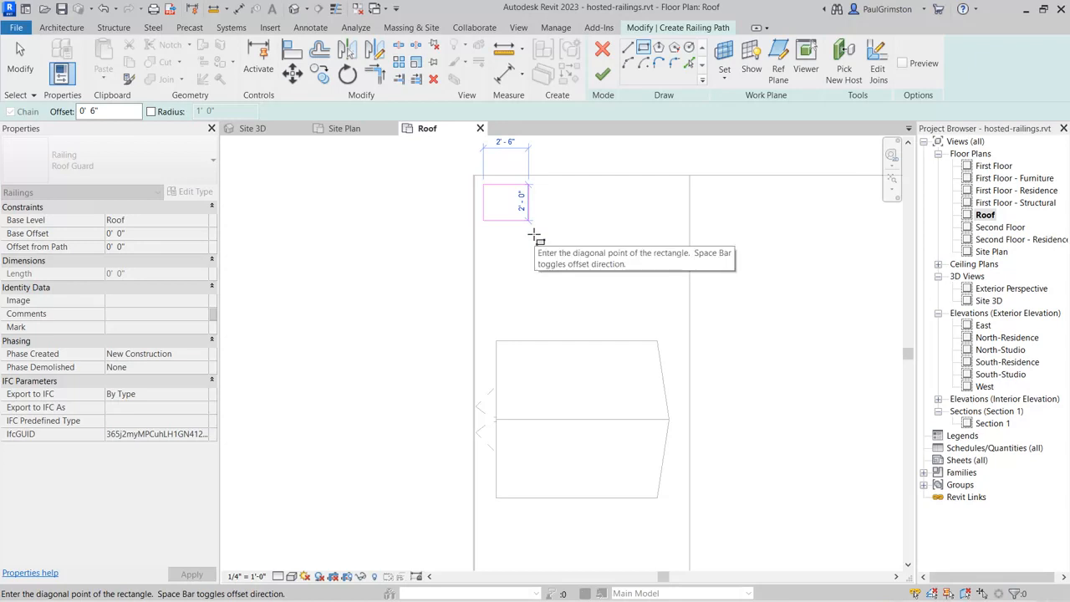
scroll(535, 236, down, 2)
middle_drag(592, 293, 509, 209)
scroll(472, 188, down, 2)
middle_drag(601, 424, 545, 224)
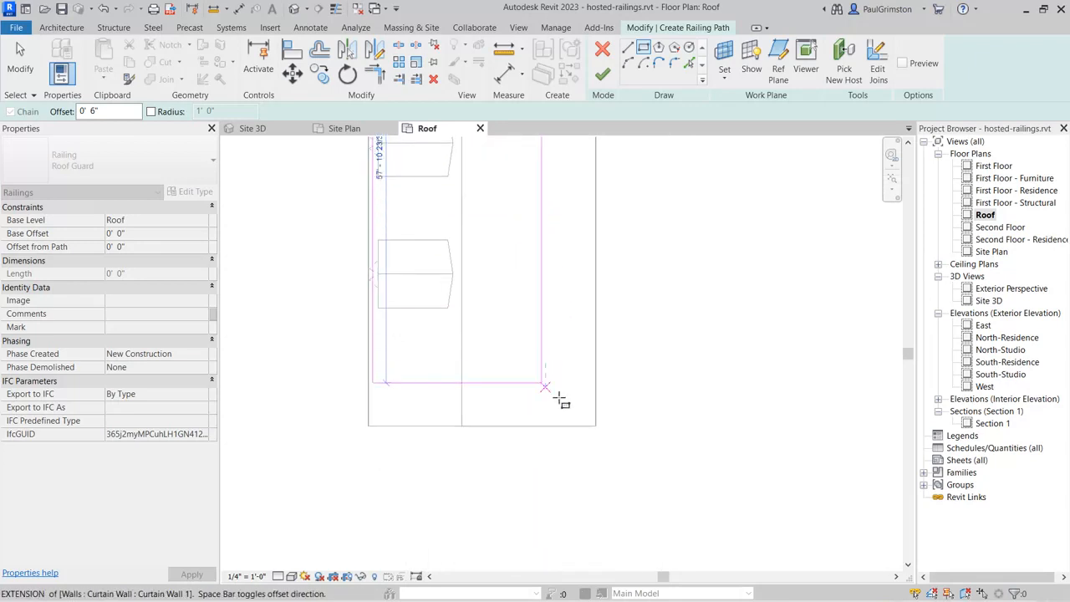
click(594, 427)
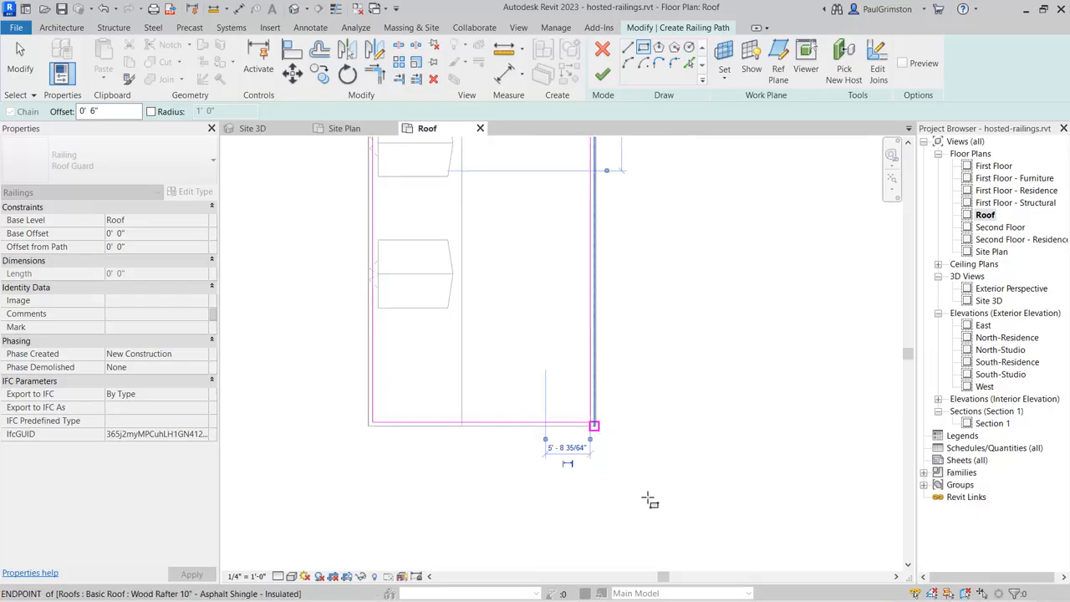
scroll(683, 485, down, 1)
middle_drag(694, 299, 680, 395)
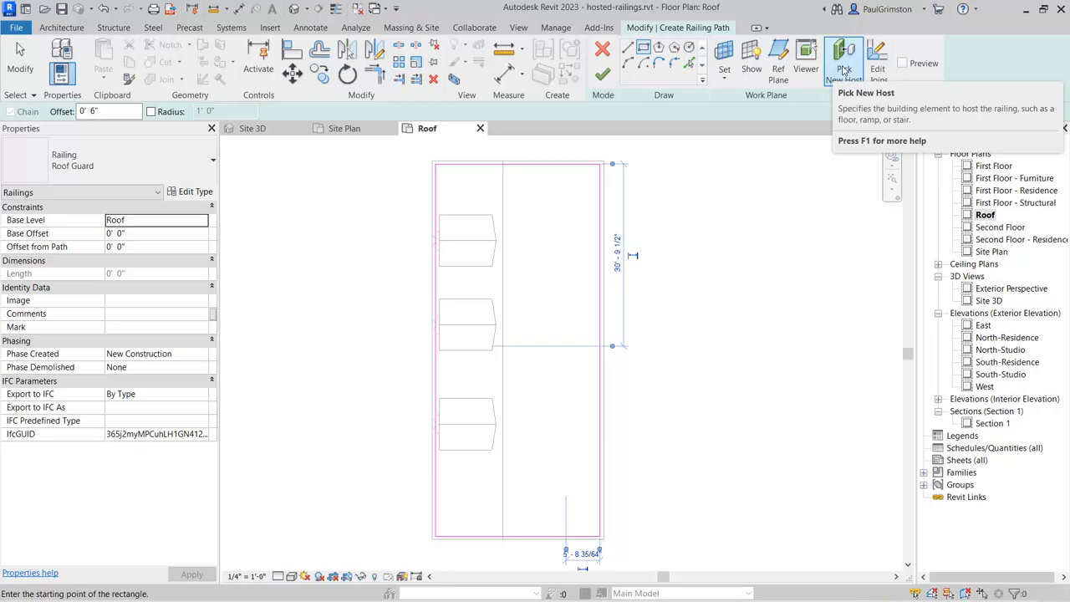
Step: Pick the three-dormer roof as the roof guard's host, finish the railing path and show it in the Site 3D view
click(844, 71)
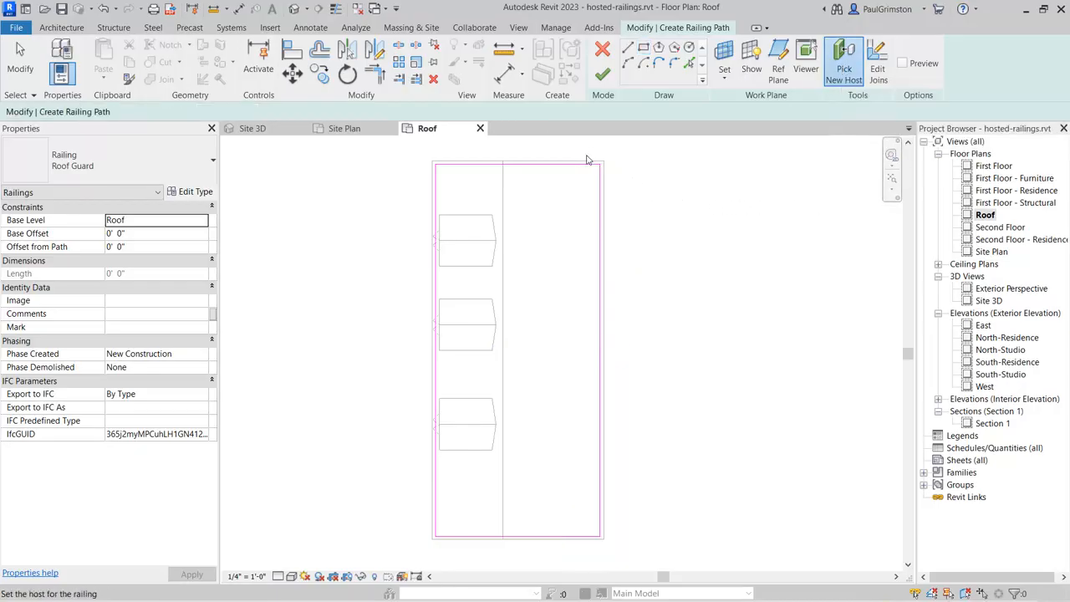
click(595, 166)
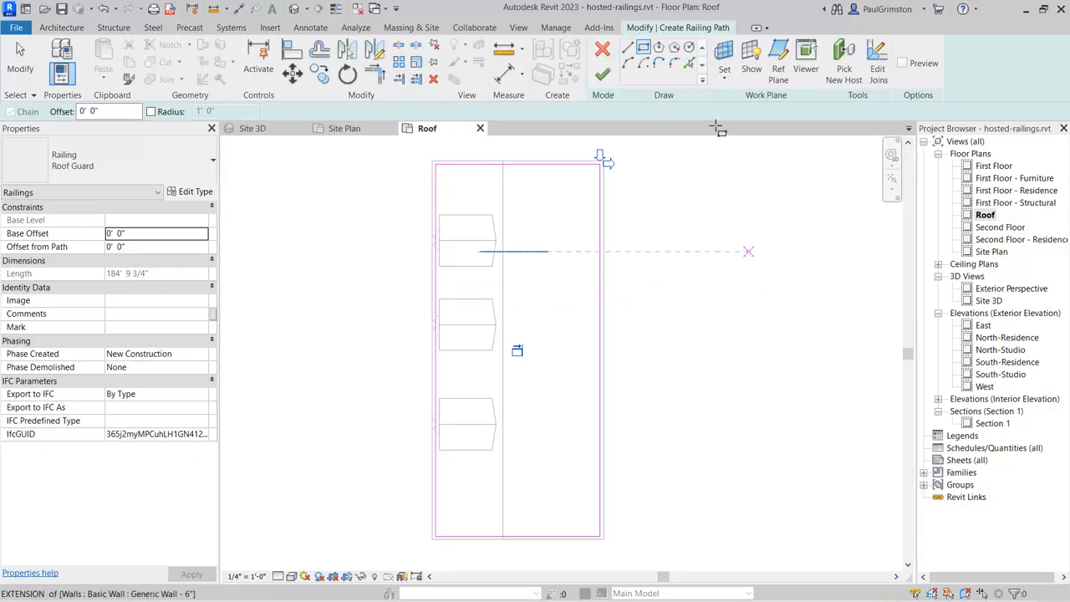
click(602, 75)
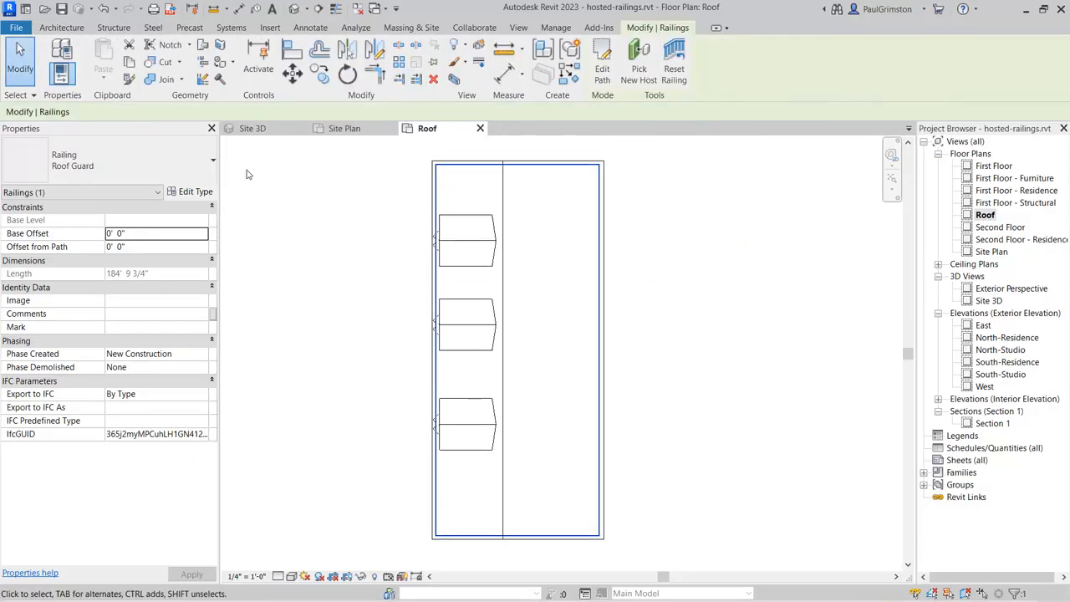
click(253, 128)
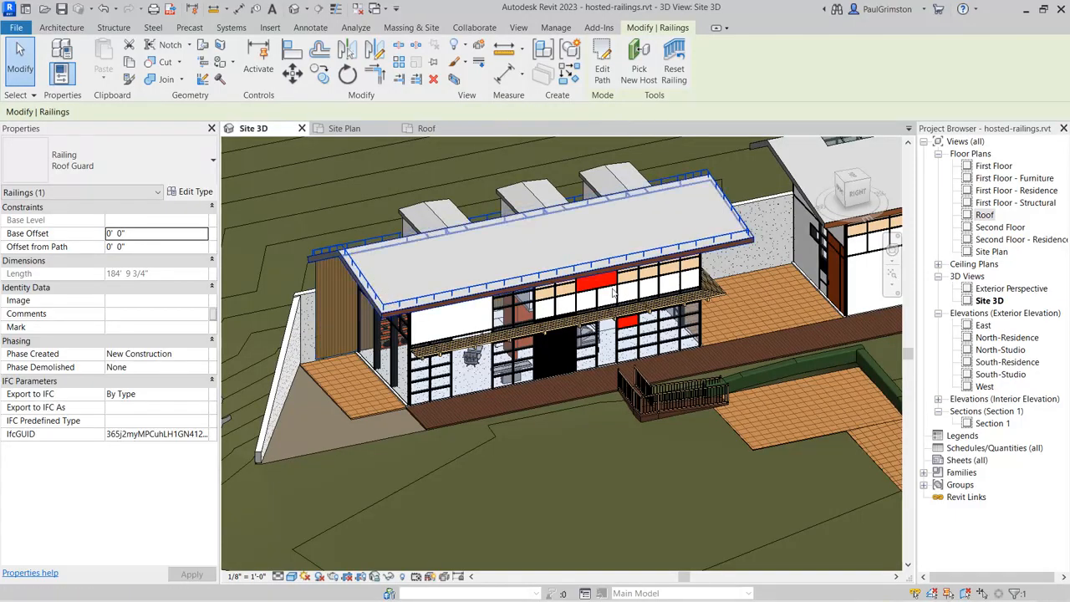
shift+middle_drag(760, 305, 603, 297)
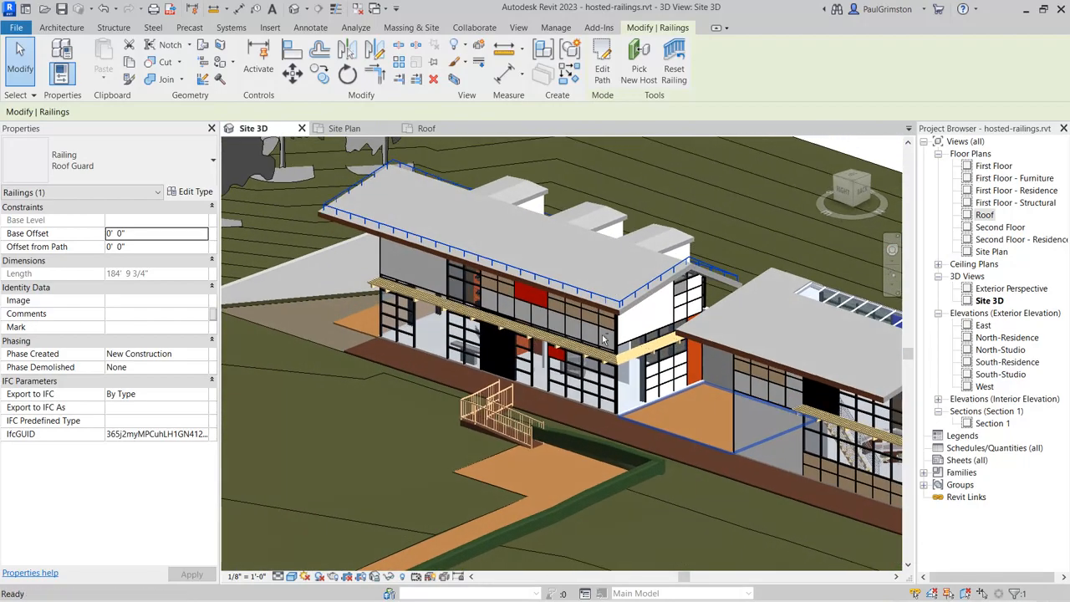
Step: Start a similar railing from the Shading railing around the skylight building and set its base level to Roof
middle_drag(673, 442, 403, 421)
scroll(656, 354, up, 1)
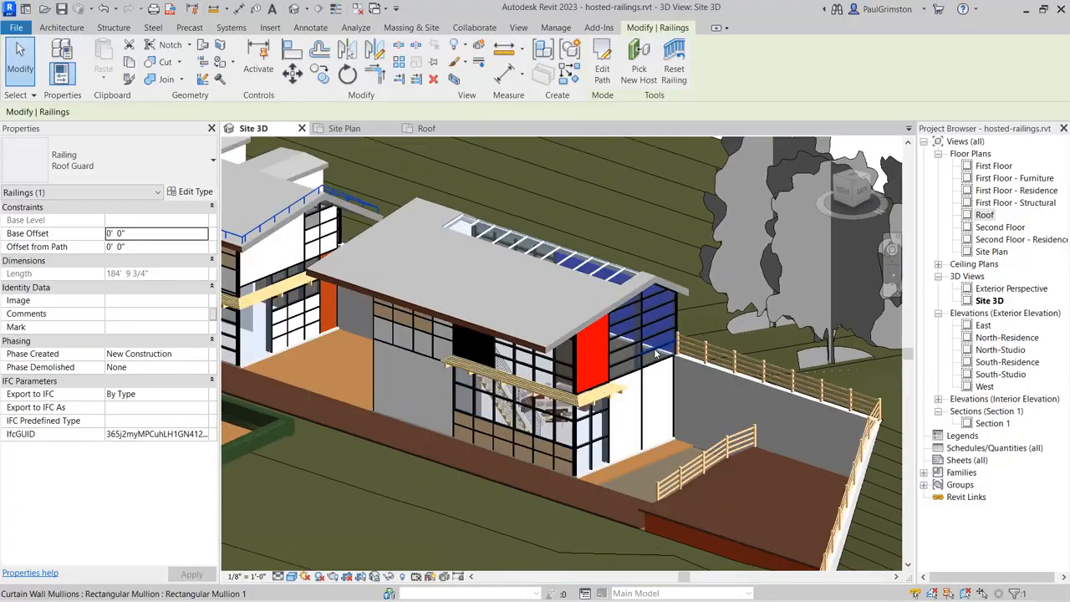
scroll(657, 354, up, 4)
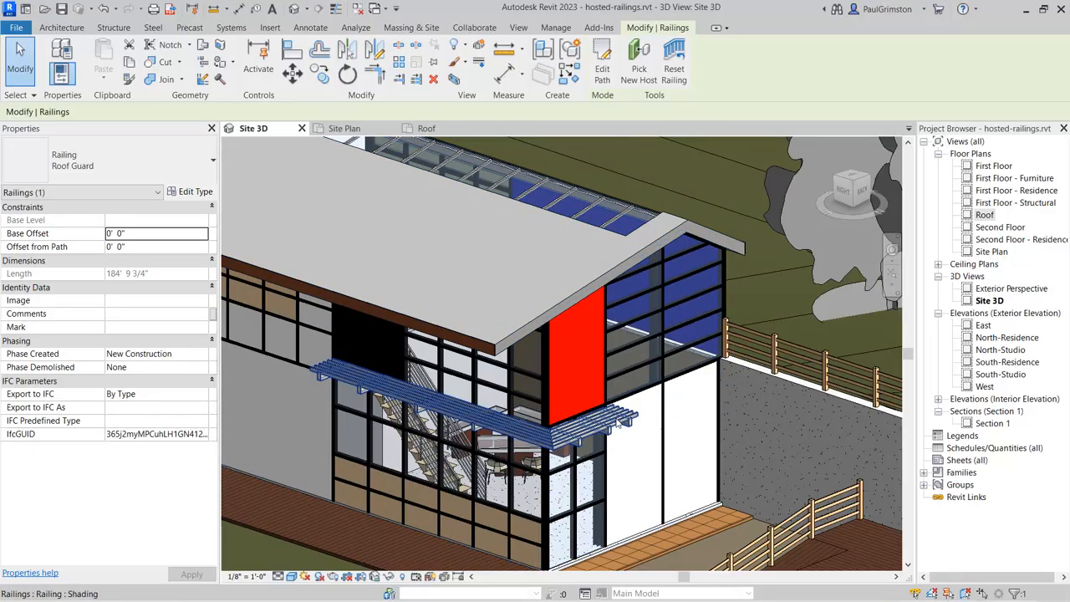
click(619, 423)
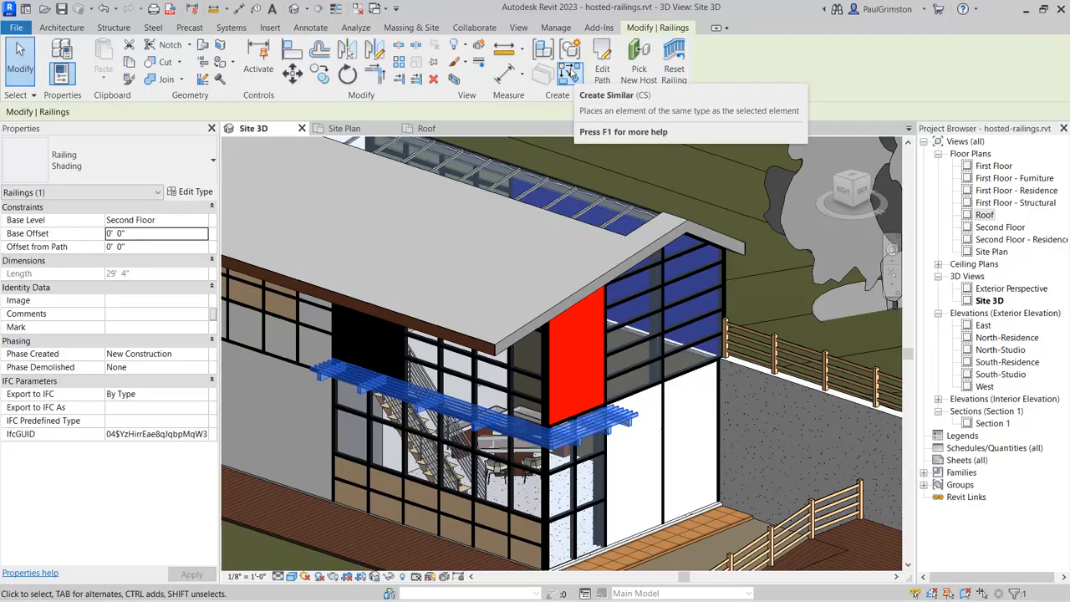
click(568, 74)
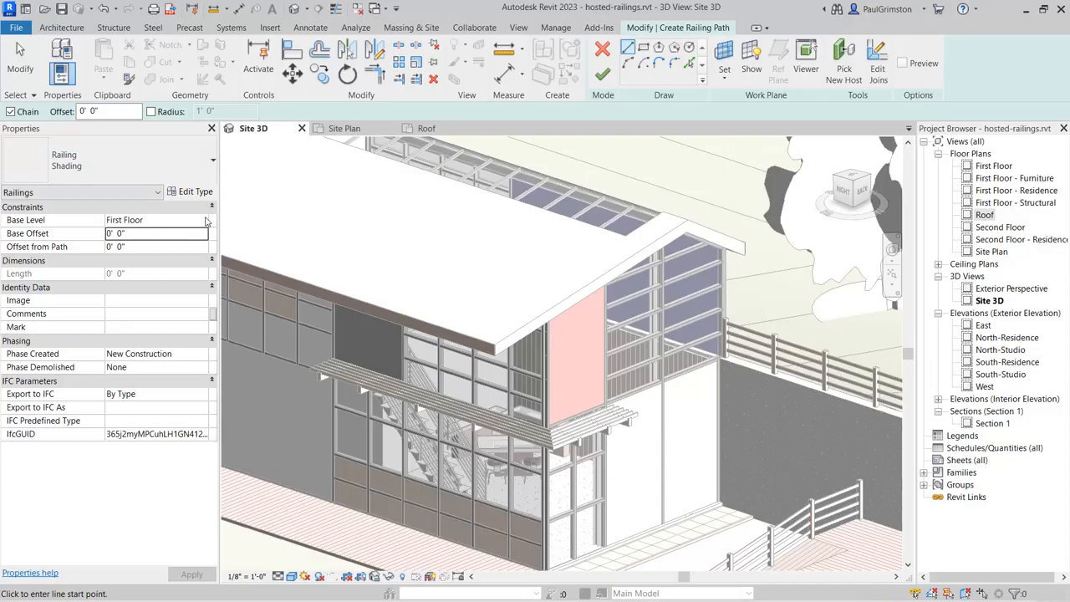
click(204, 220)
click(137, 267)
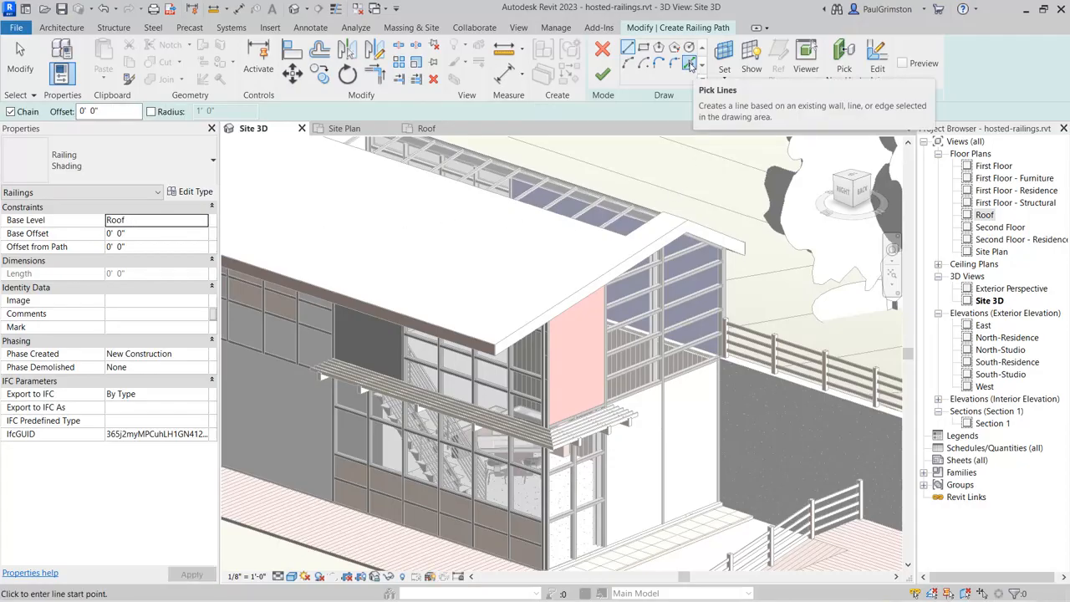
Step: Create the Shading railing path by picking the gable-end edge of the skylight building's roof, and finish the sketch
click(690, 64)
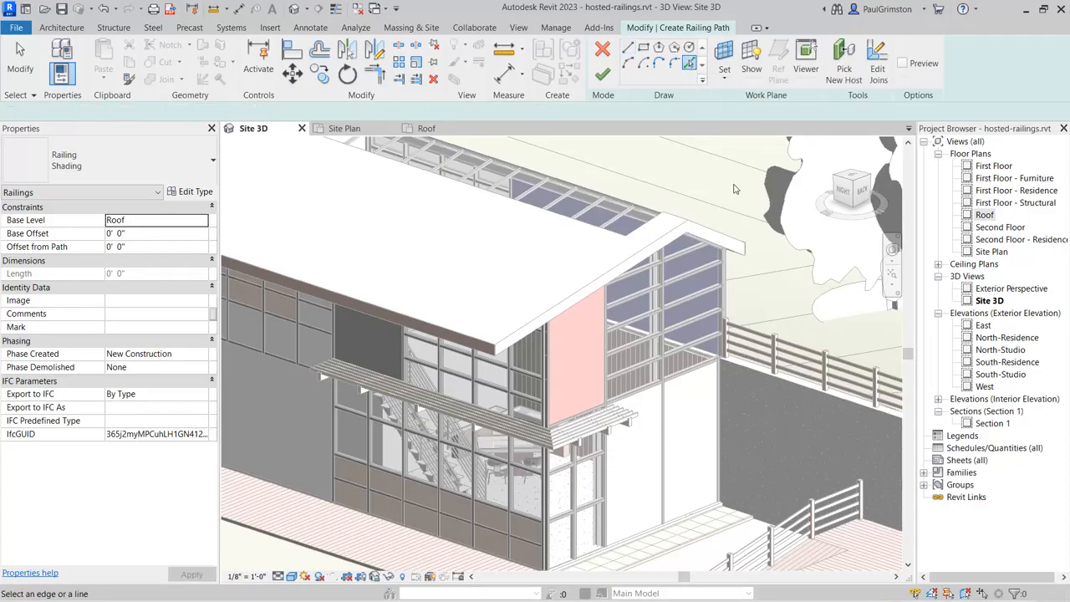
click(703, 233)
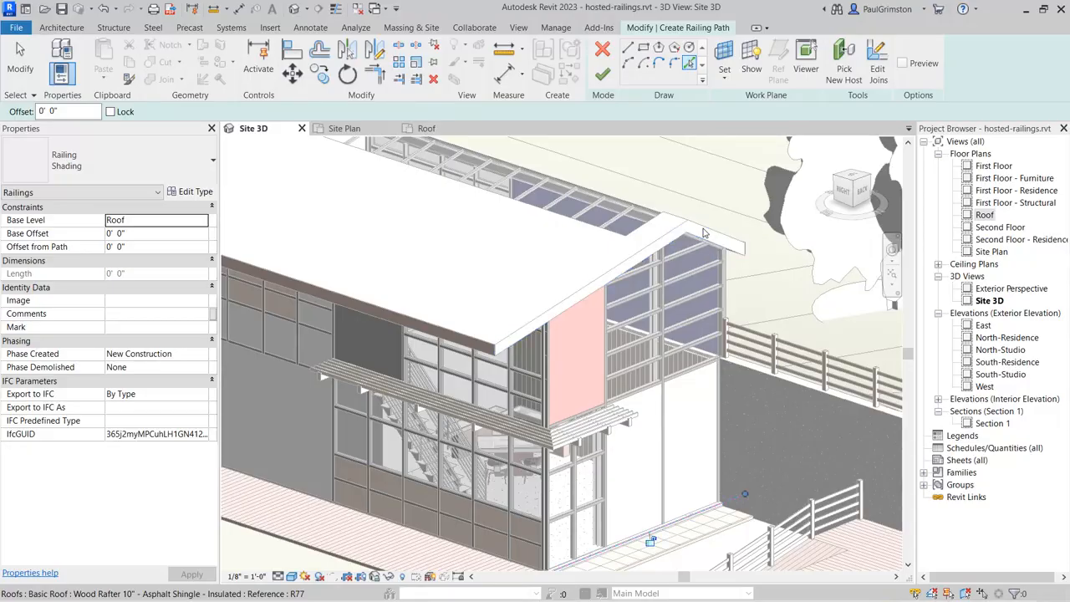
middle_drag(630, 275, 613, 235)
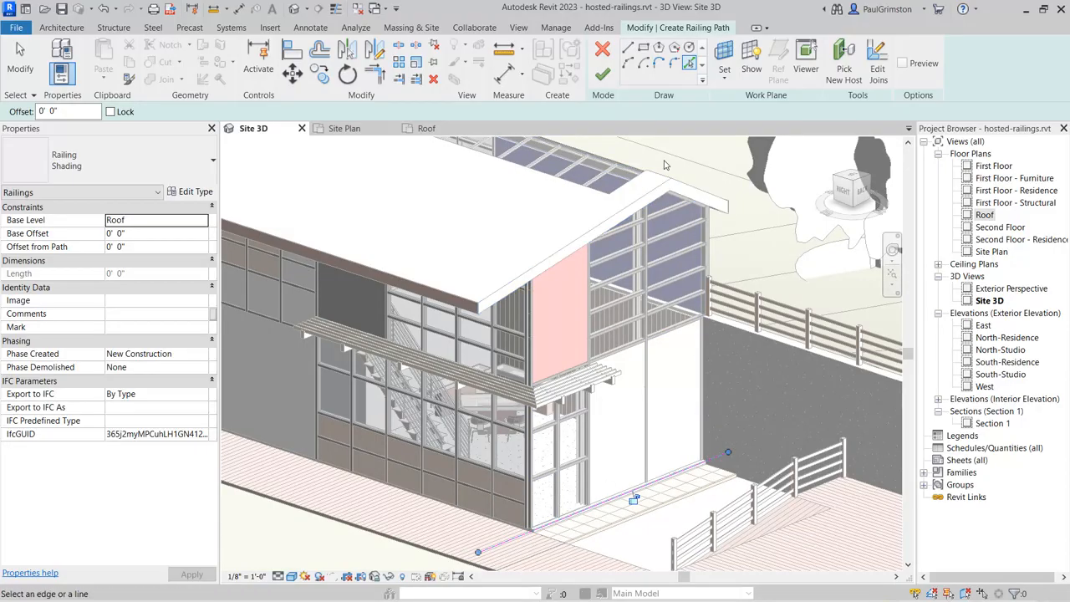
click(602, 75)
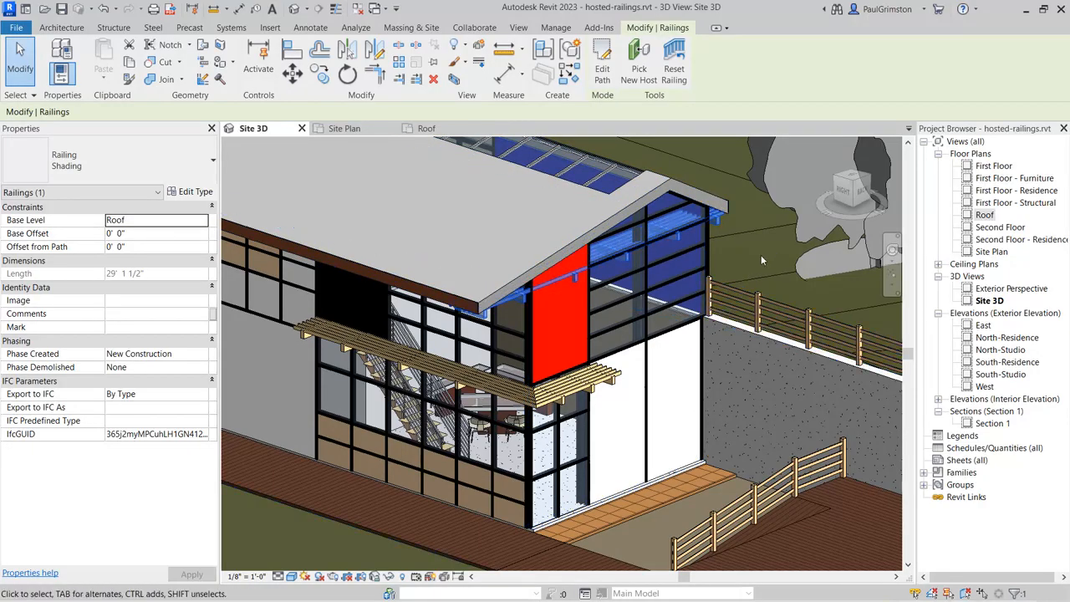
Step: Flip the direction of the new Shading railing at the gable end
scroll(642, 303, up, 3)
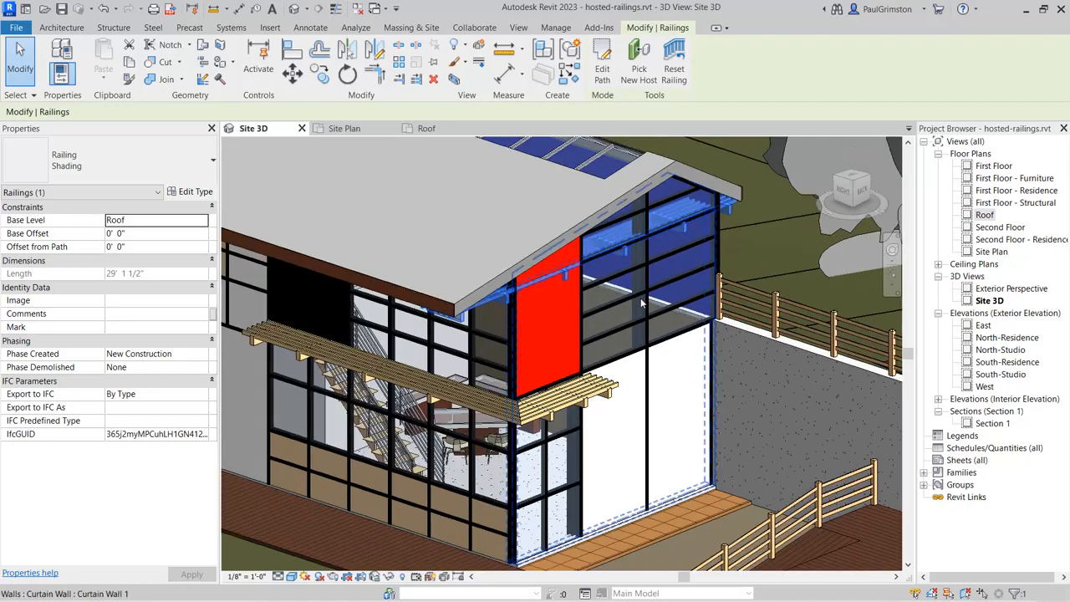
scroll(643, 305, up, 2)
middle_drag(622, 291, 589, 292)
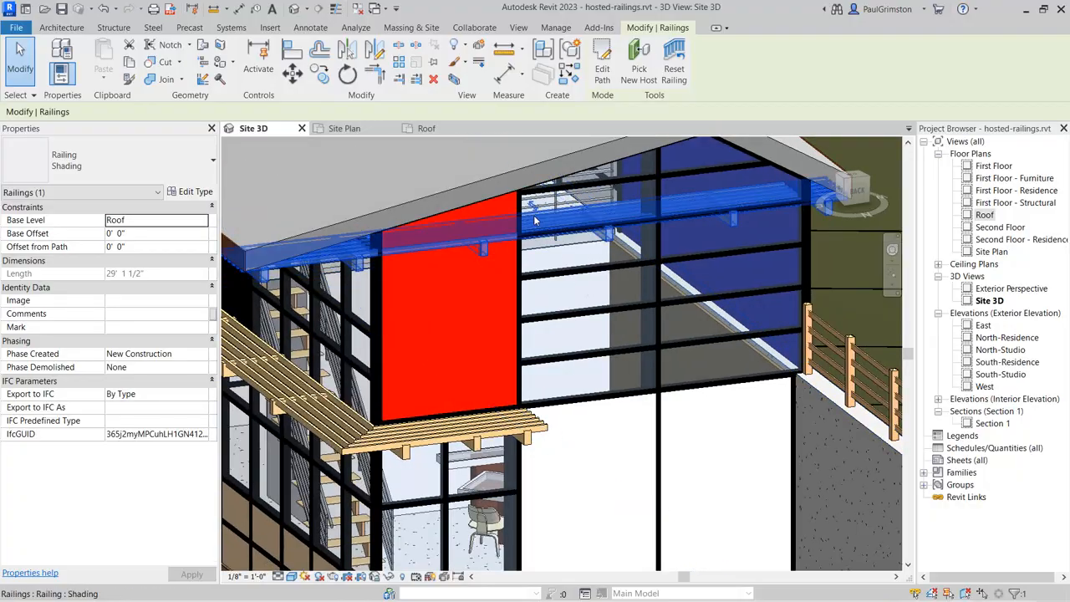
scroll(532, 205, up, 4)
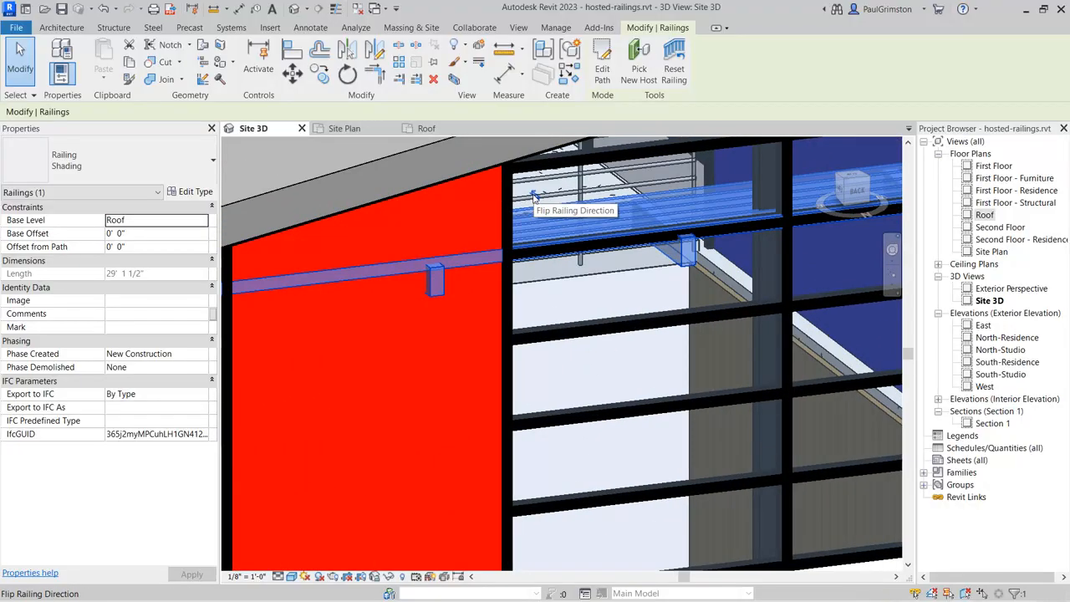
scroll(589, 319, down, 5)
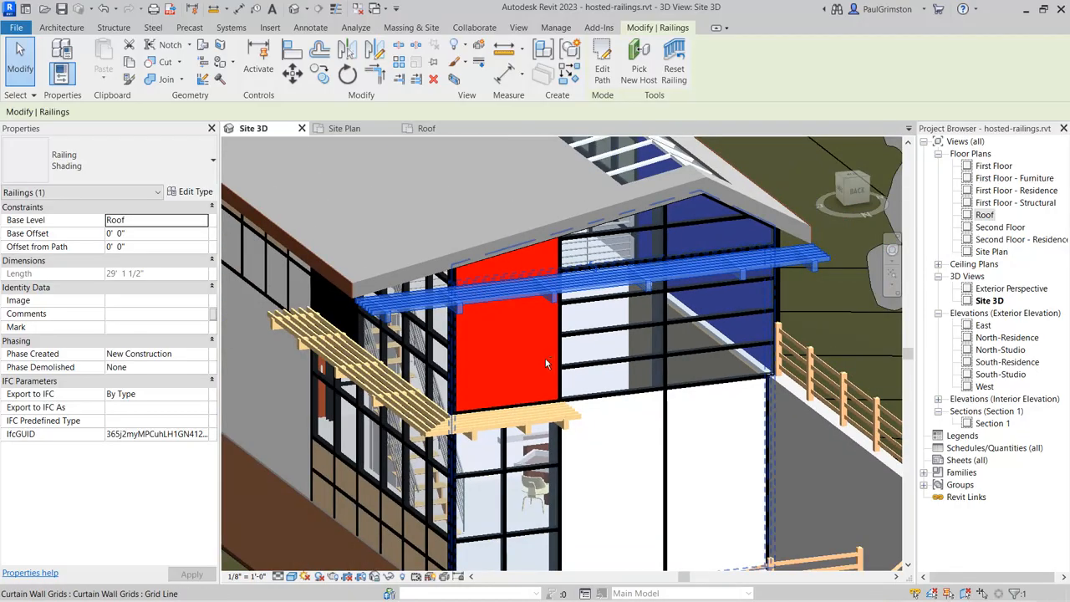
Step: Host the gable-end Shading railing on the sloped roof above it and view the whole site
shift+middle_drag(545, 364, 680, 362)
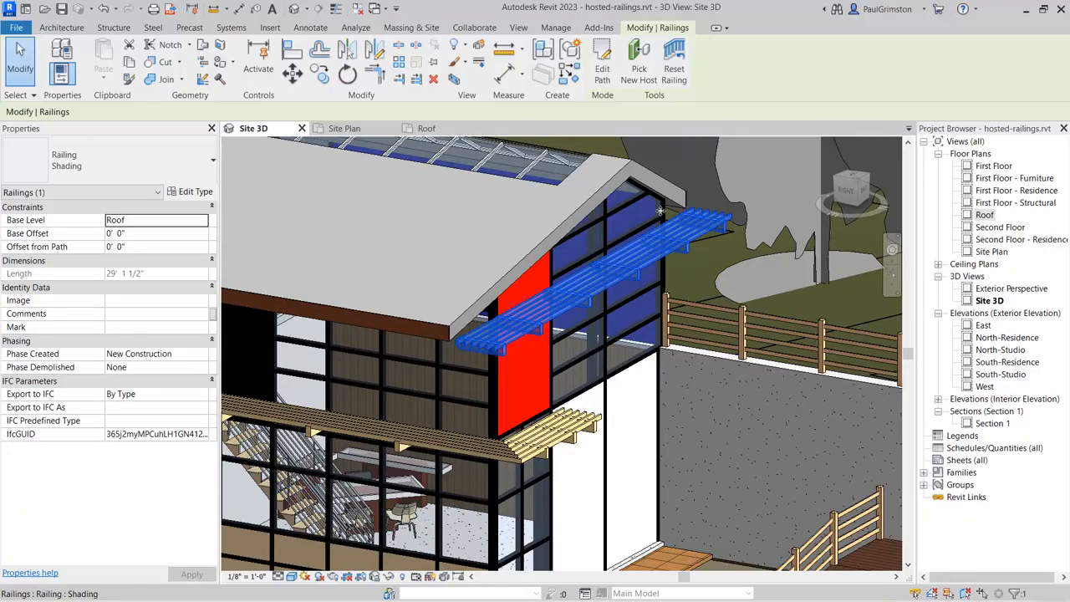
click(641, 69)
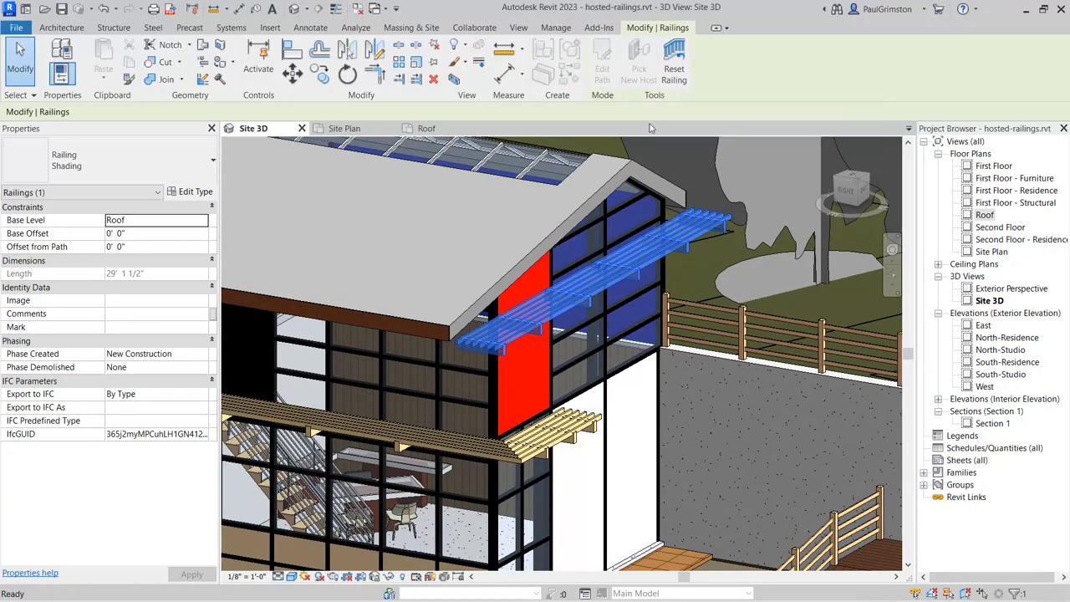
click(626, 168)
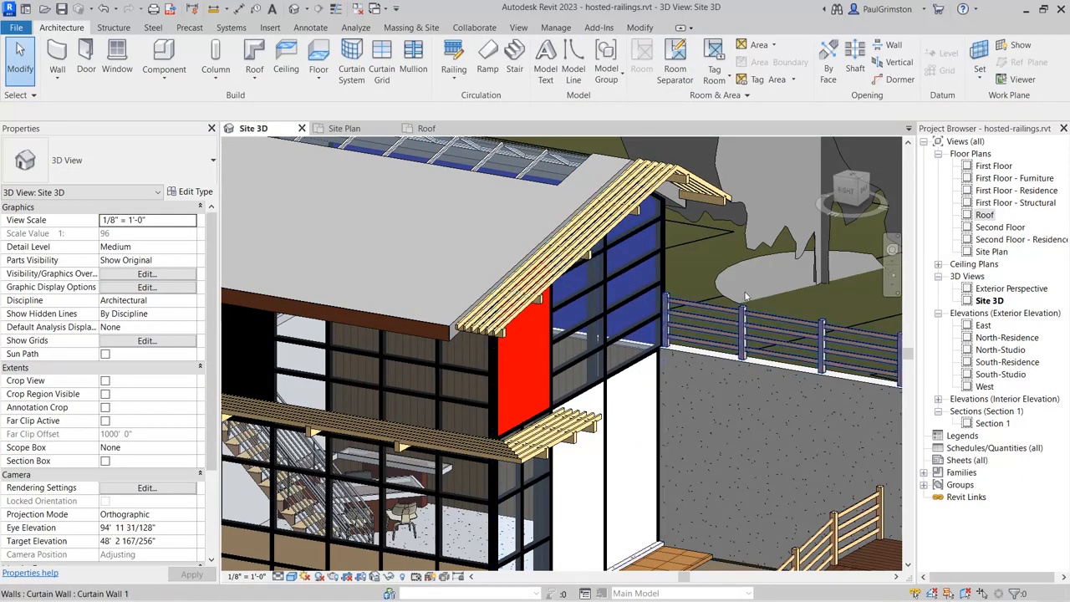
scroll(746, 297, down, 8)
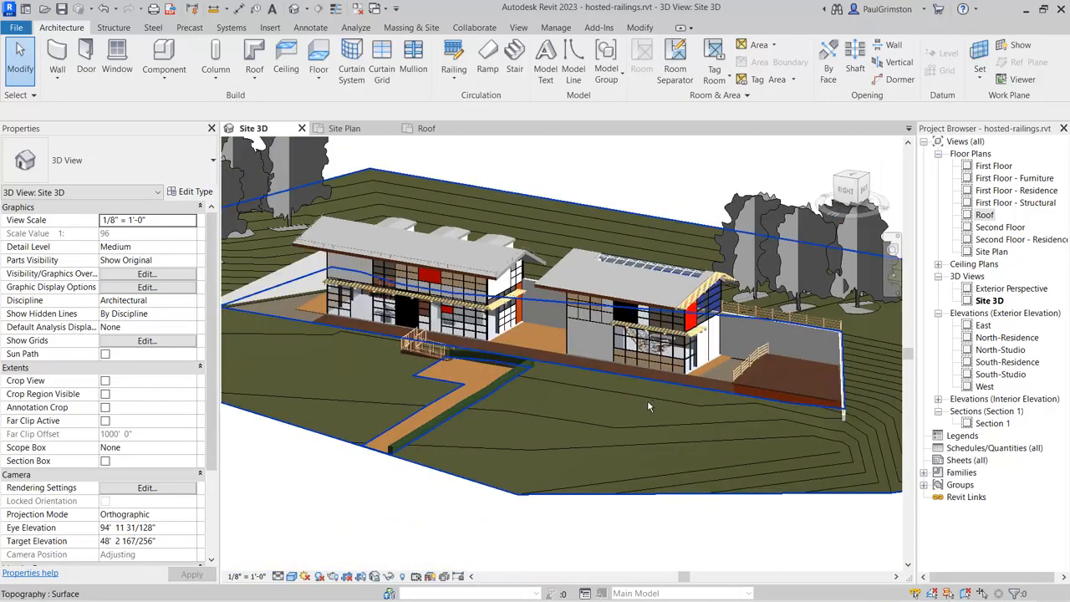
shift+middle_drag(648, 407, 645, 444)
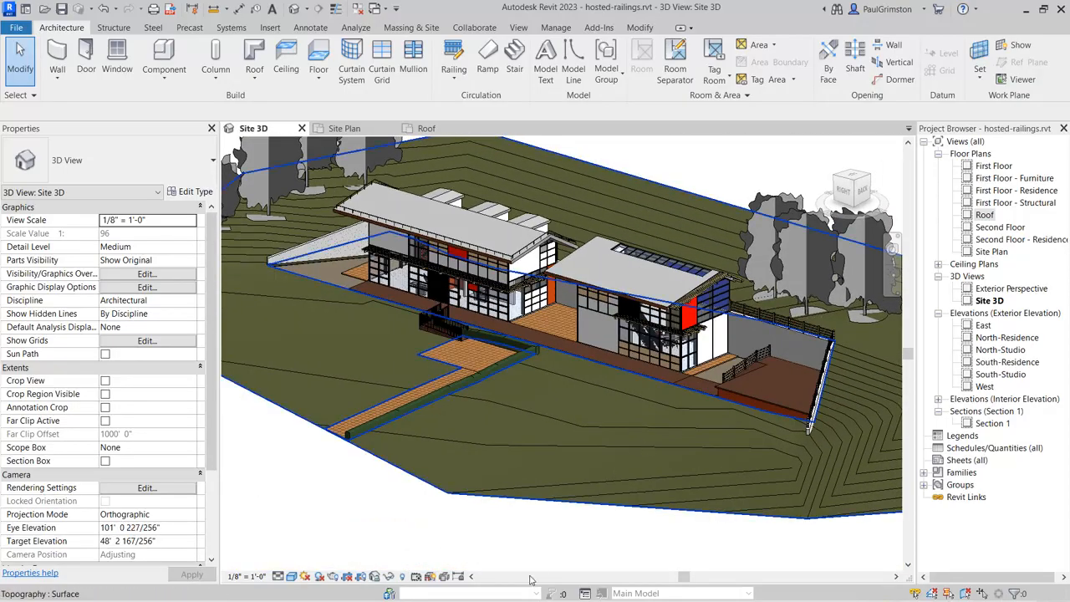